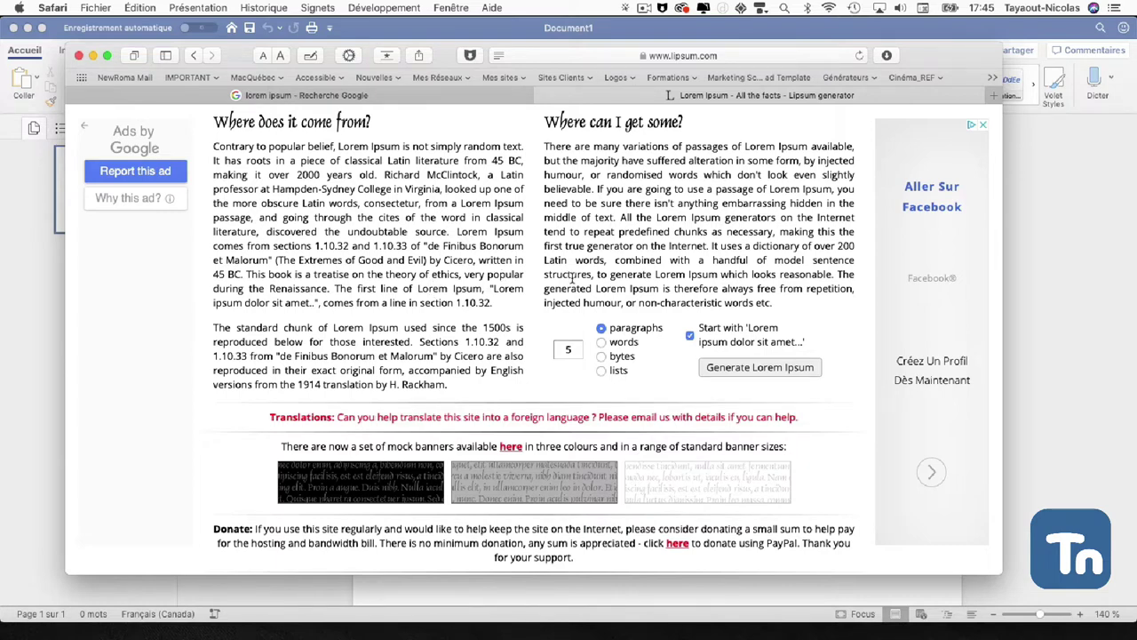
- Generate five Lorem Ipsum paragraphs on lipsum.com, select them, and bring the blank Word document forward
{"action": "left_click", "coordinate": [568, 350]}
{"action": "scroll", "coordinate": [724, 345], "scroll_direction": "down", "scroll_amount": 1}
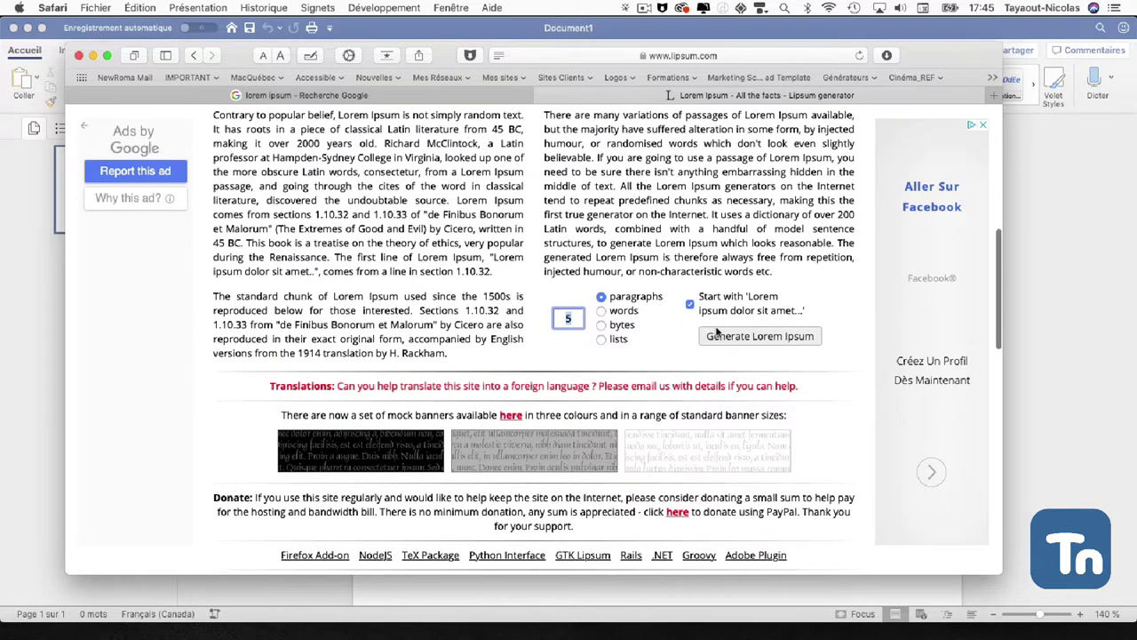
{"action": "left_click", "coordinate": [723, 337]}
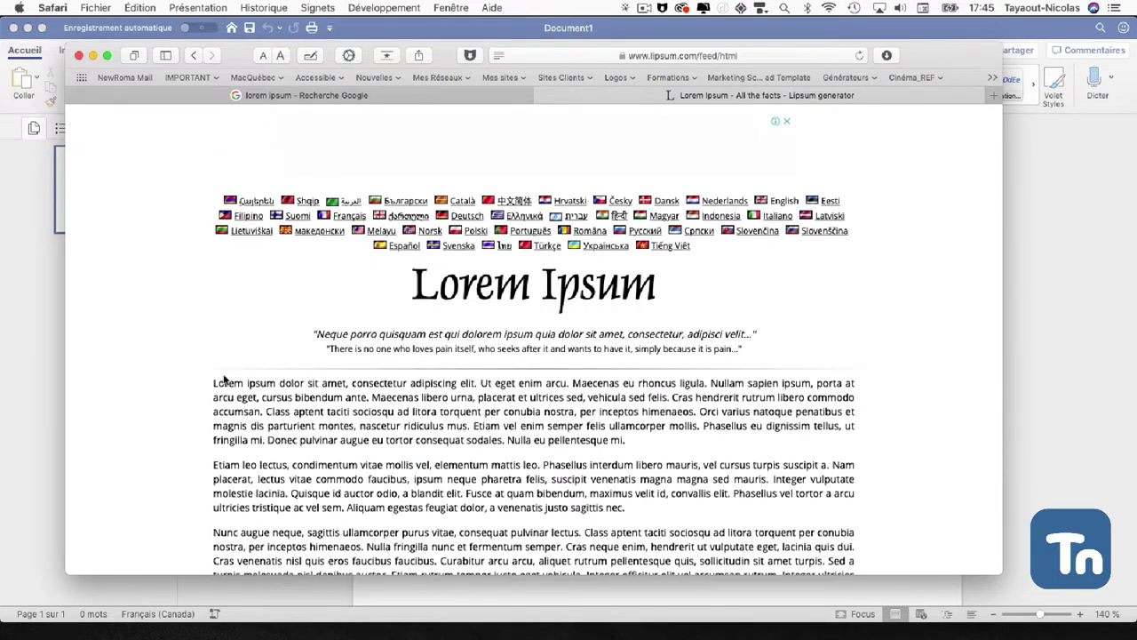
{"action": "mouse_move", "coordinate": [212, 380]}
{"action": "left_mouse_down"}
{"action": "mouse_move", "coordinate": [303, 591]}
{"action": "mouse_move", "coordinate": [347, 443]}
{"action": "left_mouse_up"}
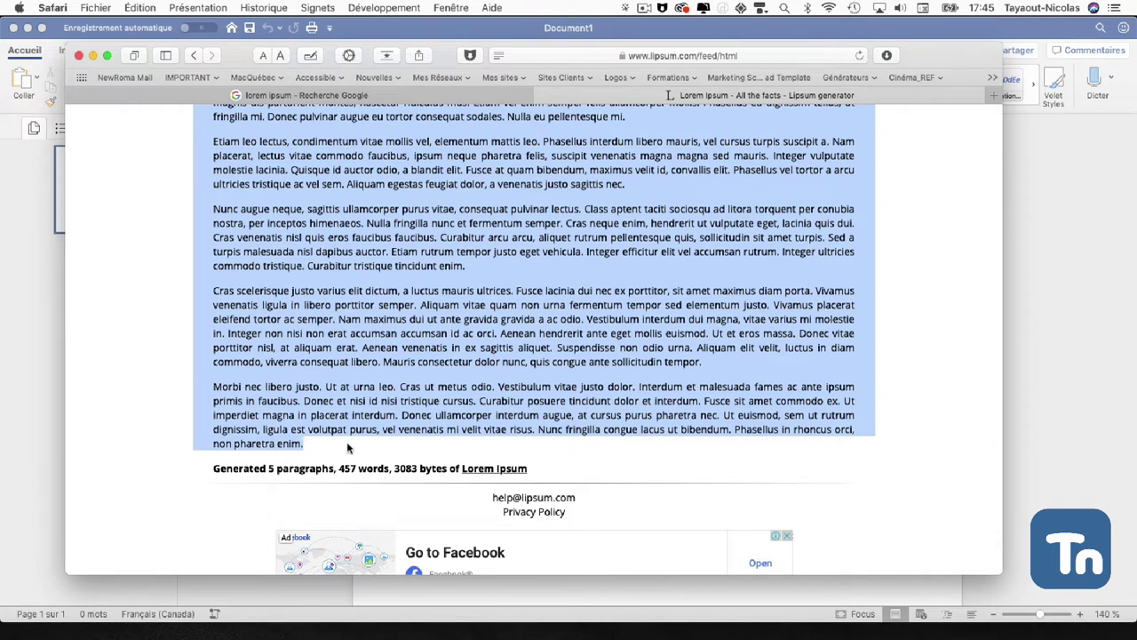
{"action": "left_click", "coordinate": [5, 441]}
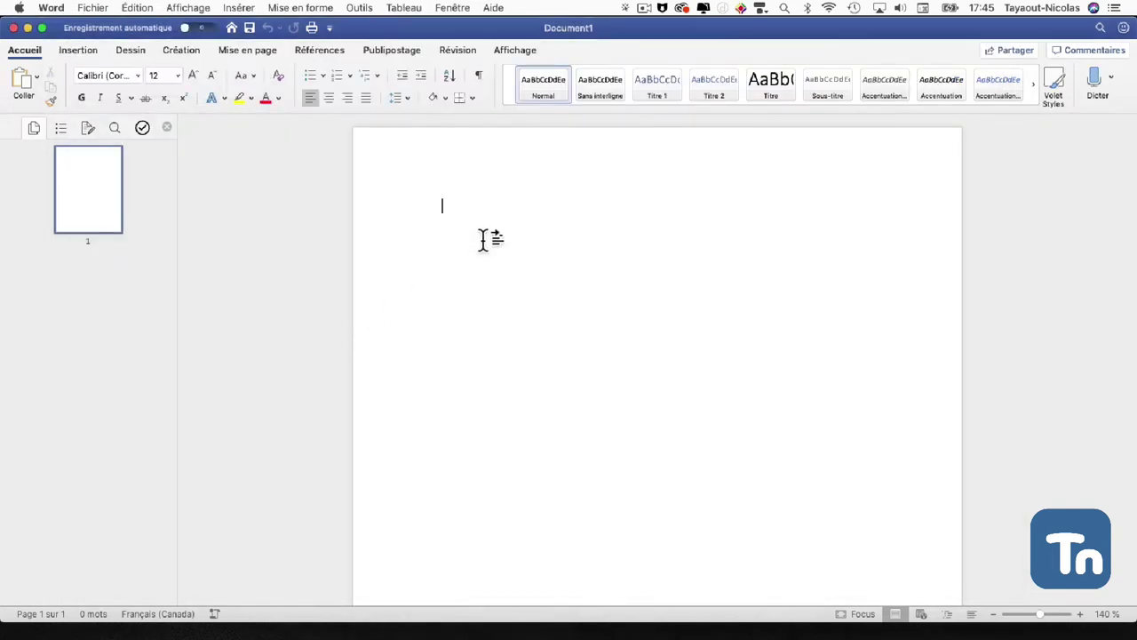
- Paste the Lorem Ipsum paragraphs and add the title 'Les logiciels Adobe' above them
{"action": "key", "text": "super+v"}
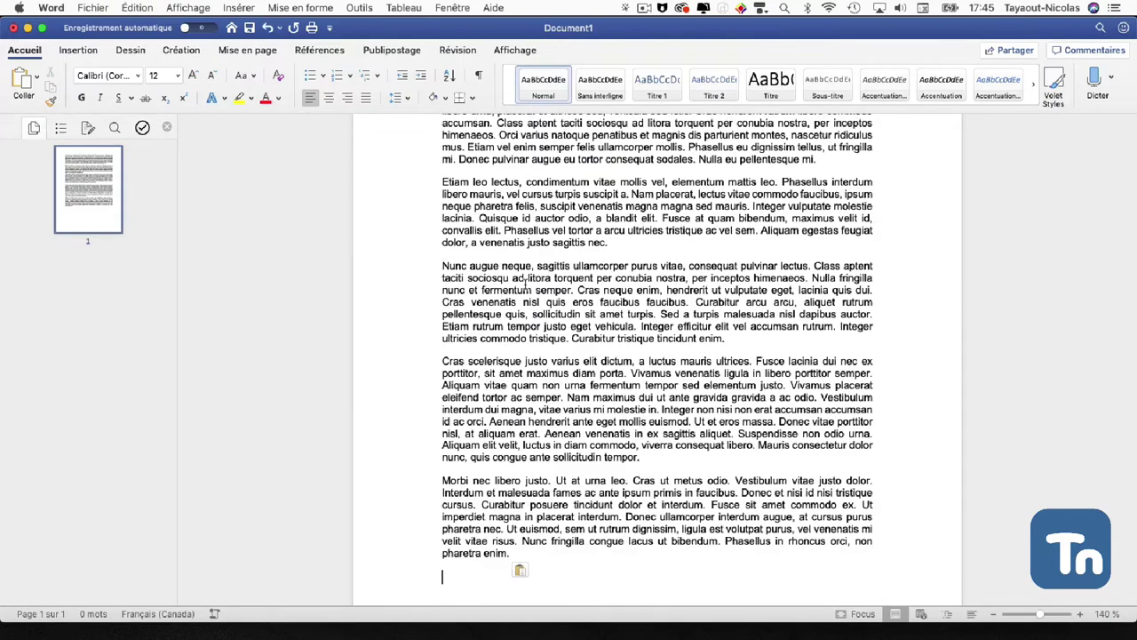
{"action": "scroll", "coordinate": [524, 286], "scroll_direction": "up", "scroll_amount": 1}
{"action": "scroll", "coordinate": [523, 287], "scroll_direction": "up", "scroll_amount": 1}
{"action": "scroll", "coordinate": [523, 287], "scroll_direction": "up", "scroll_amount": 1}
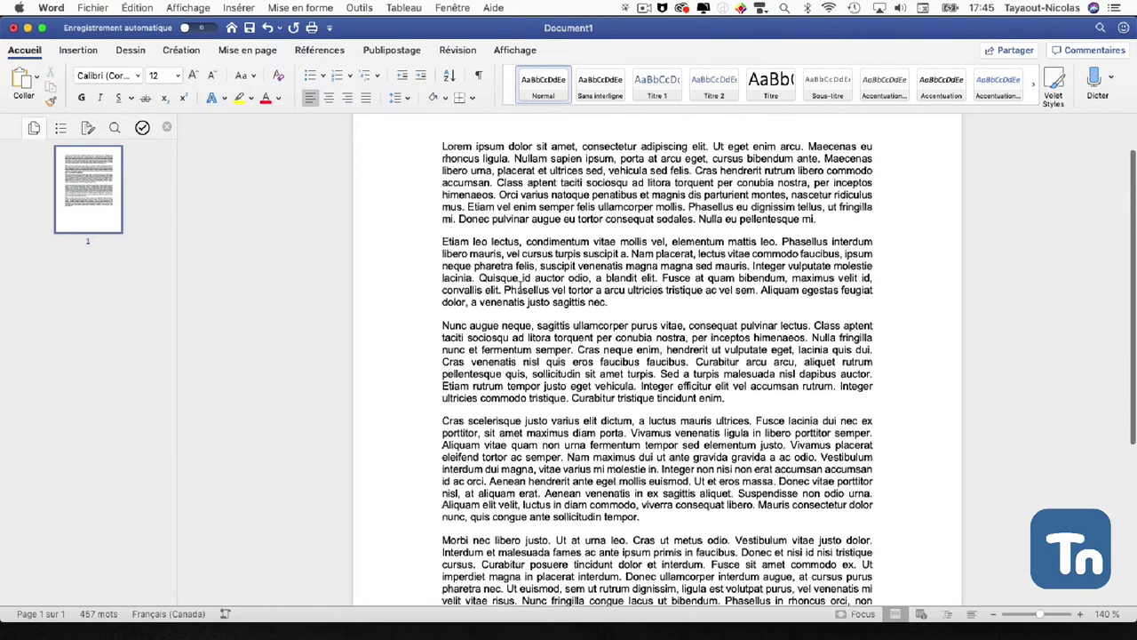
{"action": "scroll", "coordinate": [520, 285], "scroll_direction": "up", "scroll_amount": 1}
{"action": "scroll", "coordinate": [513, 266], "scroll_direction": "up", "scroll_amount": 1}
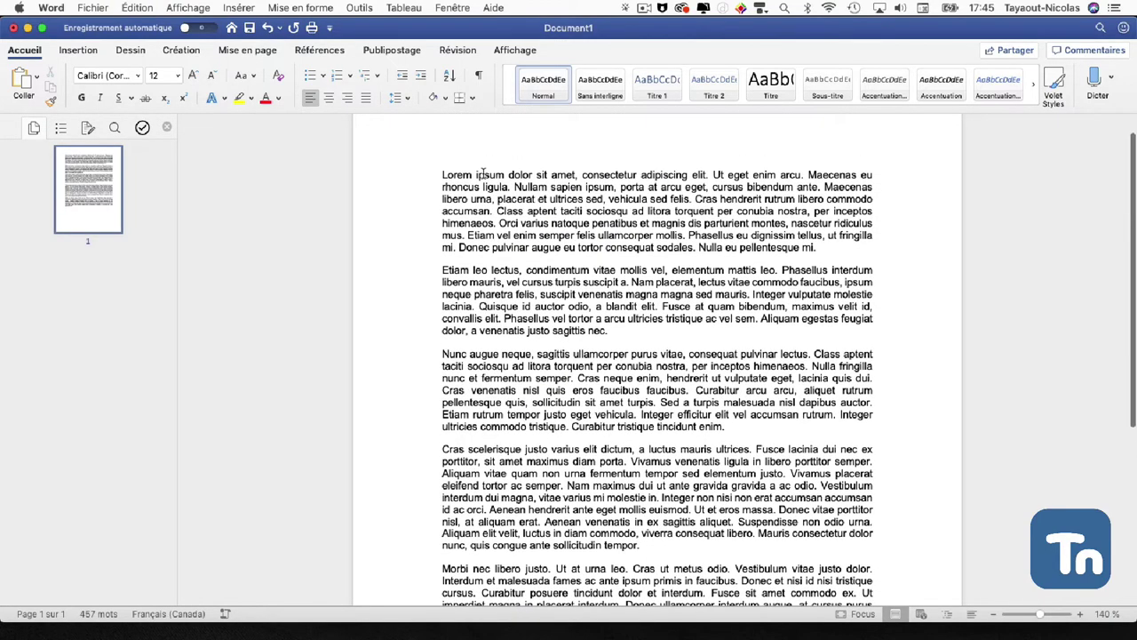
{"action": "scroll", "coordinate": [484, 174], "scroll_direction": "up", "scroll_amount": 2}
{"action": "left_click", "coordinate": [472, 176]}
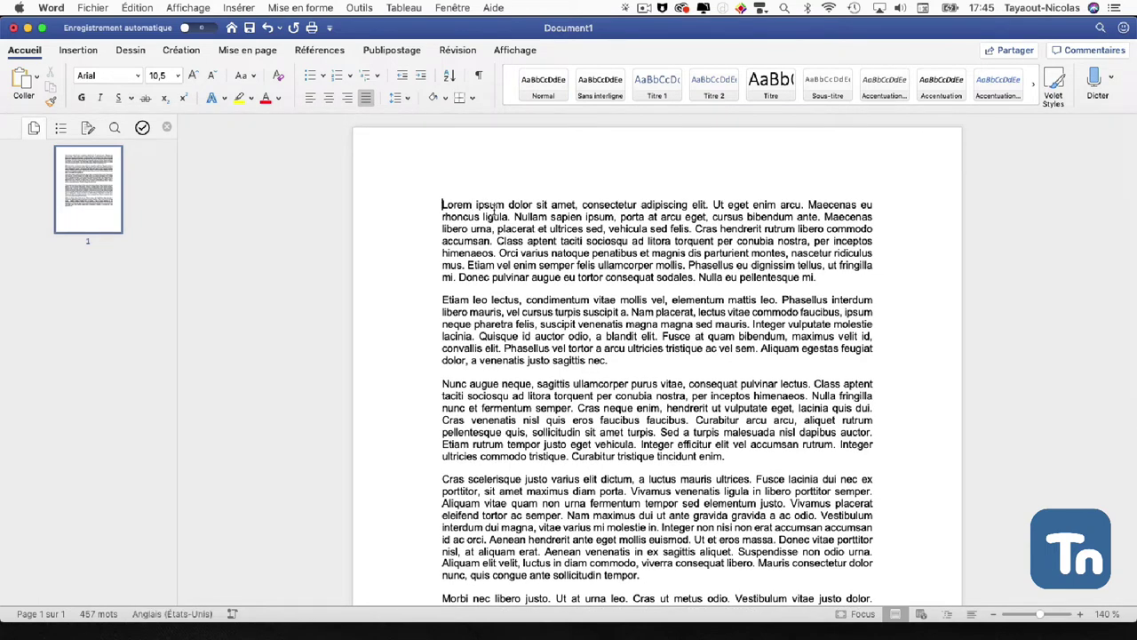
{"action": "key", "text": "Return"}
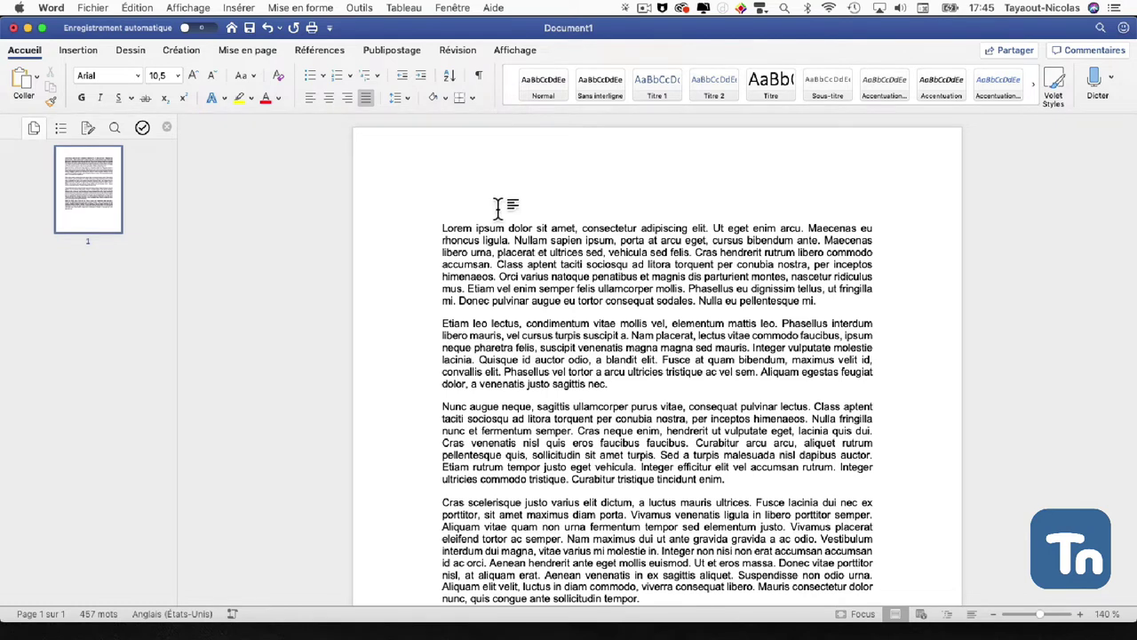
{"action": "type", "text": "Adobe Photoshop"}
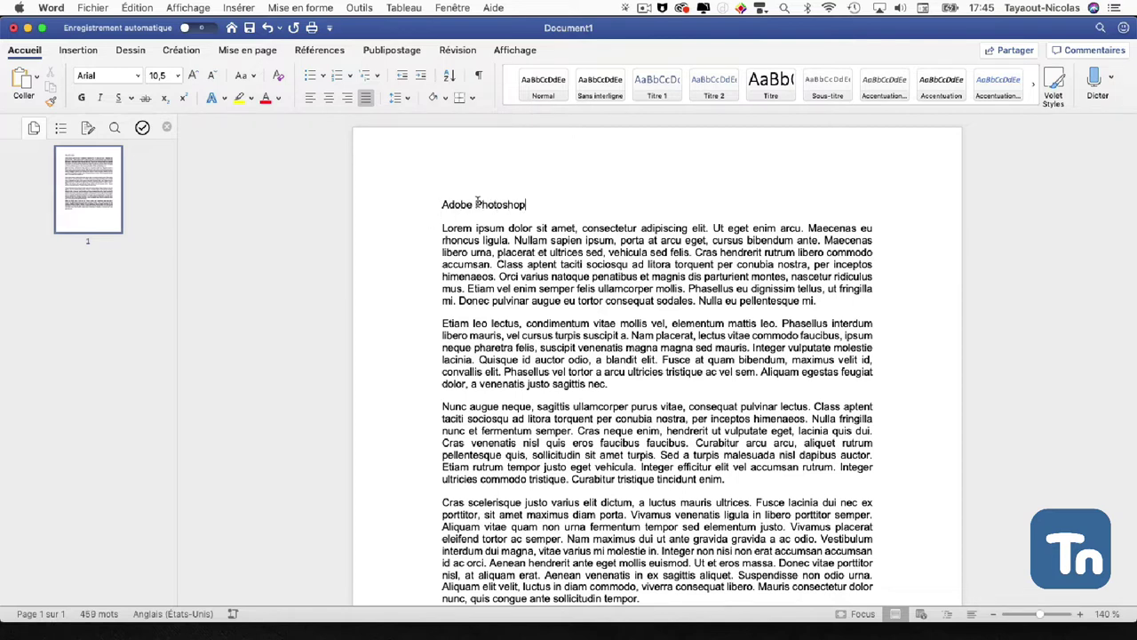
{"action": "mouse_move", "coordinate": [526, 206]}
{"action": "left_mouse_down"}
{"action": "mouse_move", "coordinate": [430, 214]}
{"action": "mouse_move", "coordinate": [537, 204]}
{"action": "left_mouse_up"}
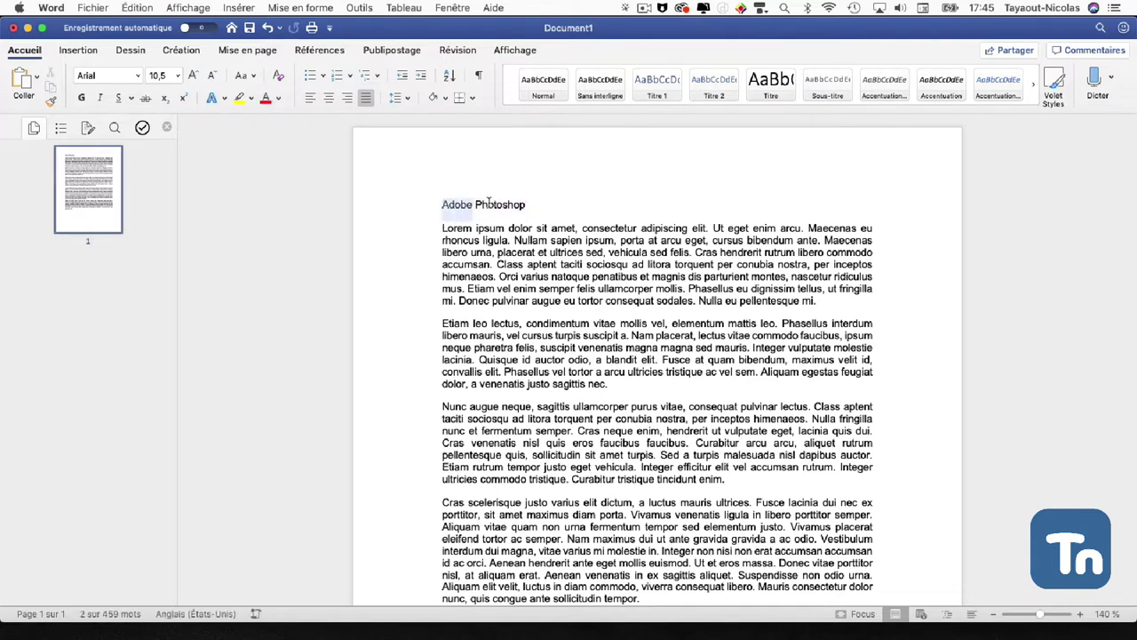
{"action": "type", "text": "Les "}
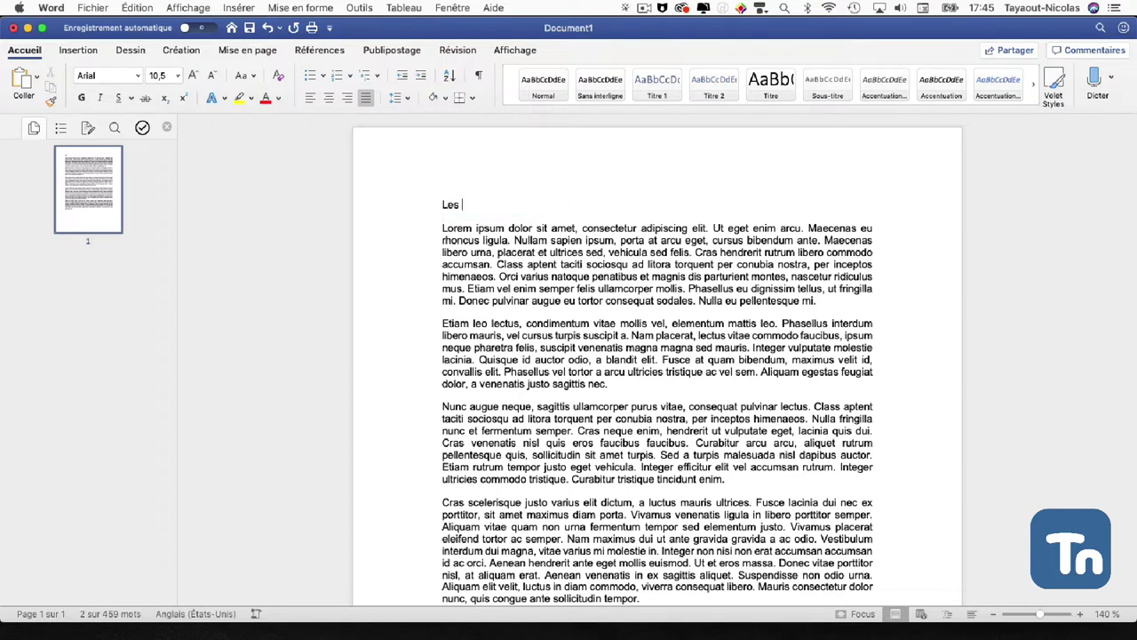
{"action": "type", "text": "logiciels "}
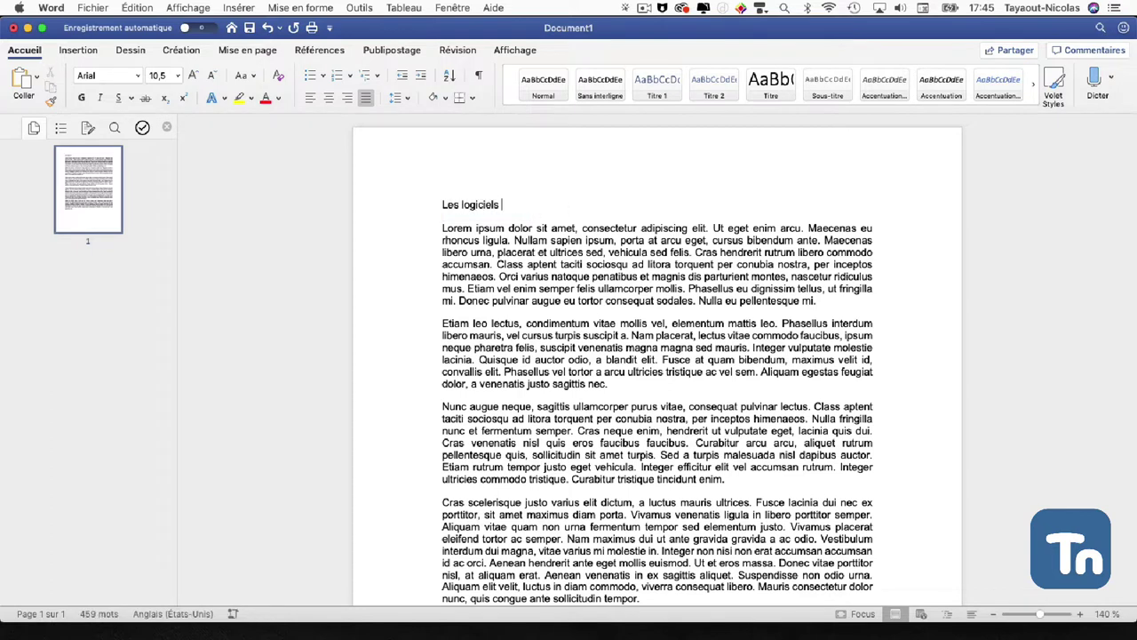
{"action": "type", "text": "Ado"}
- Add an 'Adobe Photoshop' line before the second paragraph
{"action": "left_click", "coordinate": [442, 323]}
{"action": "key", "text": "Return"}
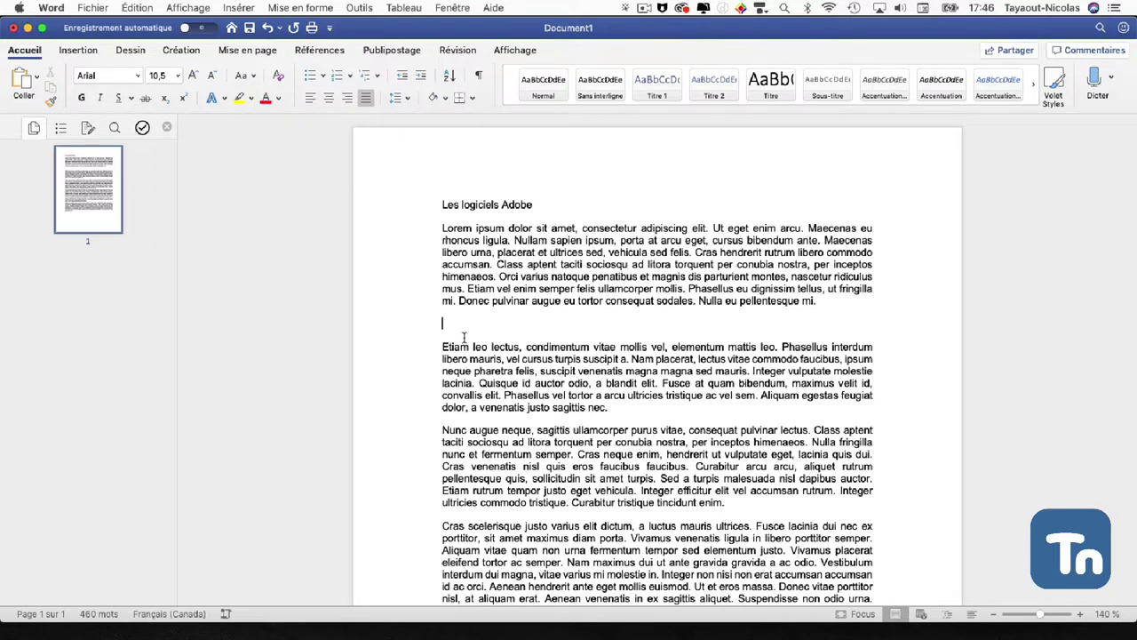
{"action": "type", "text": "Adobe Photoshop"}
{"action": "key", "text": "Return"}
{"action": "key", "text": "BackSpace"}
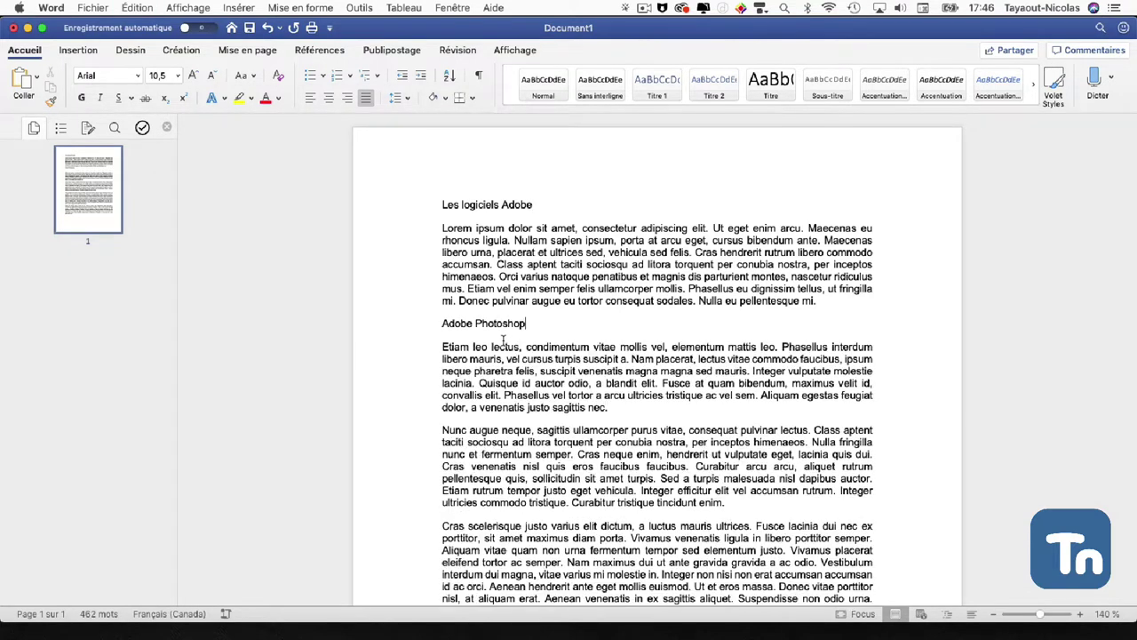
{"action": "scroll", "coordinate": [557, 371], "scroll_direction": "down", "scroll_amount": 1}
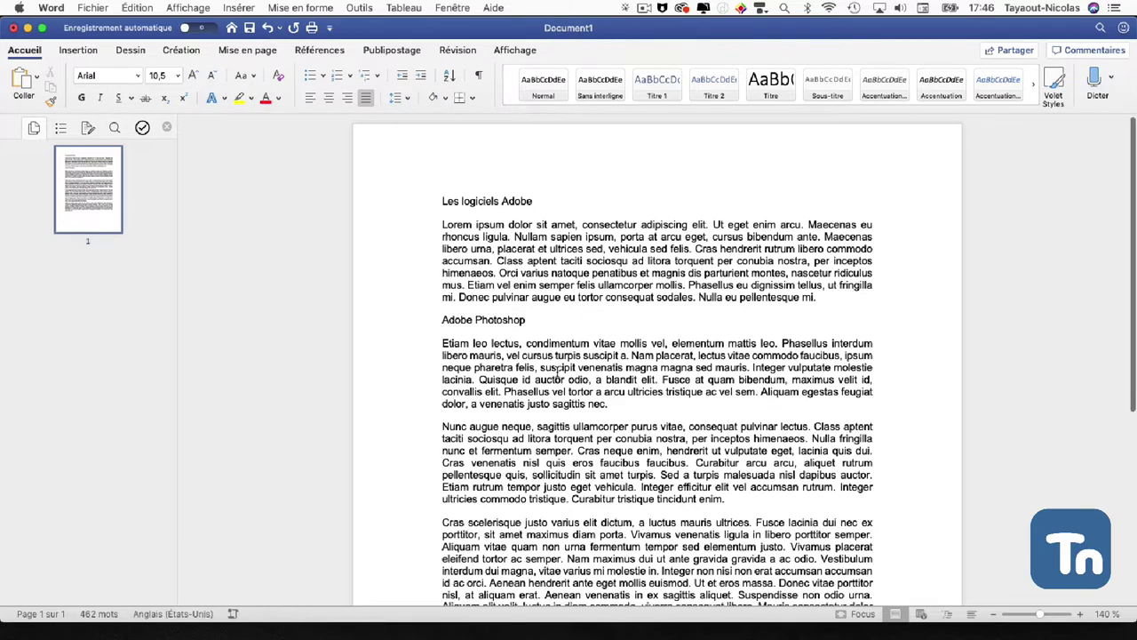
- Add an 'Adobe Illustrator' line before the third paragraph by pasting and editing 'Adobe Photoshop'
{"action": "left_click", "coordinate": [621, 407]}
{"action": "key", "text": "Return"}
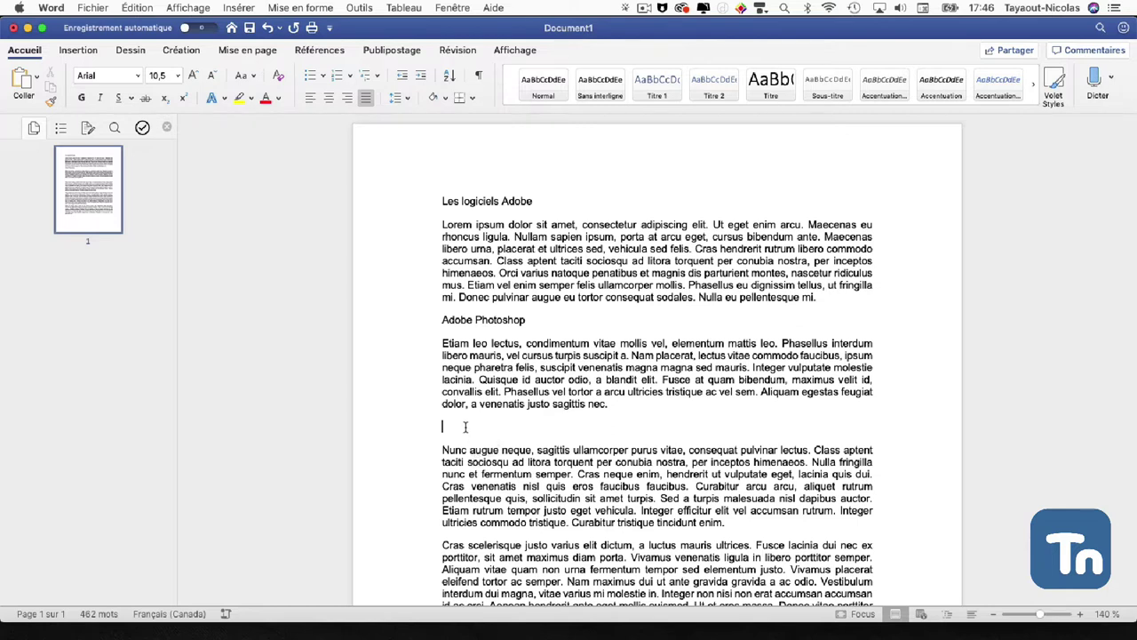
{"action": "type", "text": "Adobe Photoshop"}
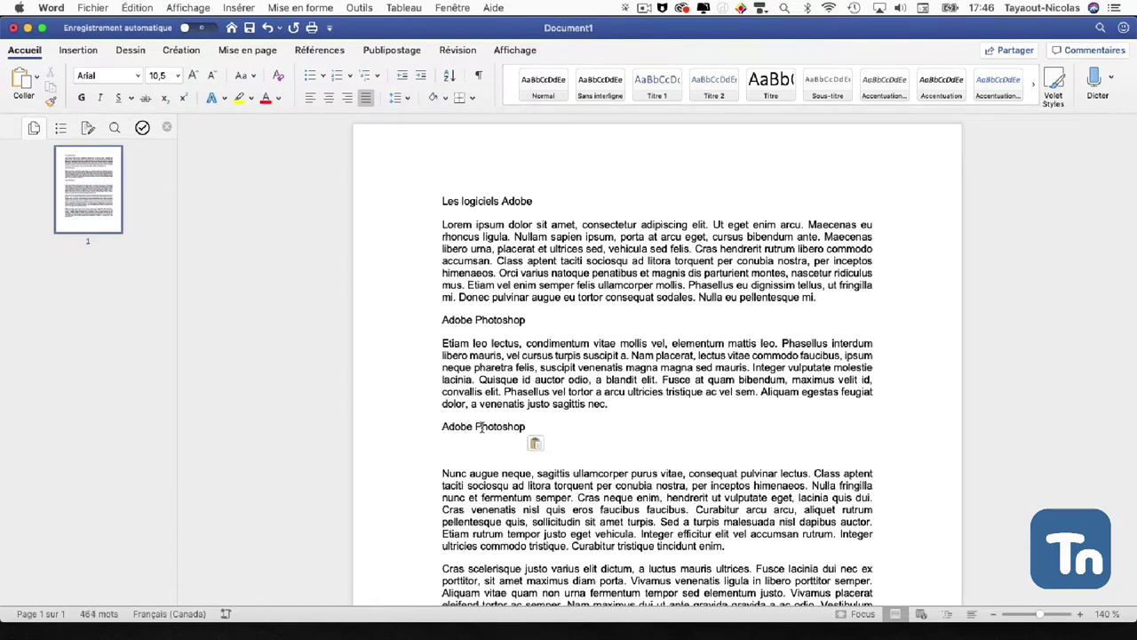
{"action": "triple_click", "coordinate": [480, 428]}
{"action": "left_click_drag", "start_coordinate": [481, 427], "coordinate": [525, 428]}
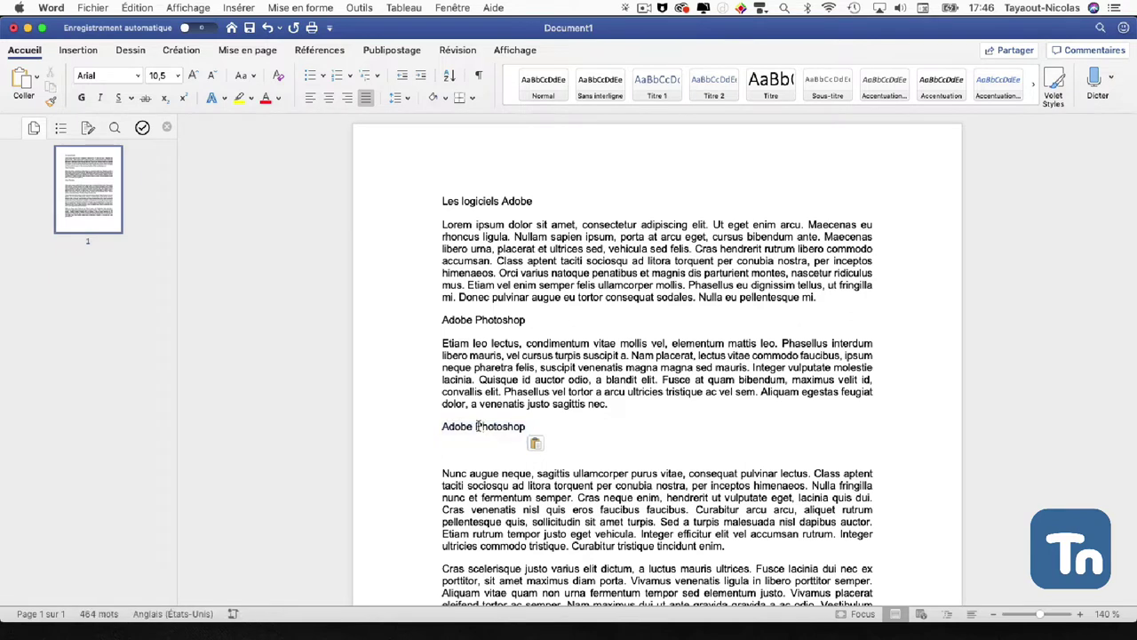
{"action": "type", "text": "Illustrator"}
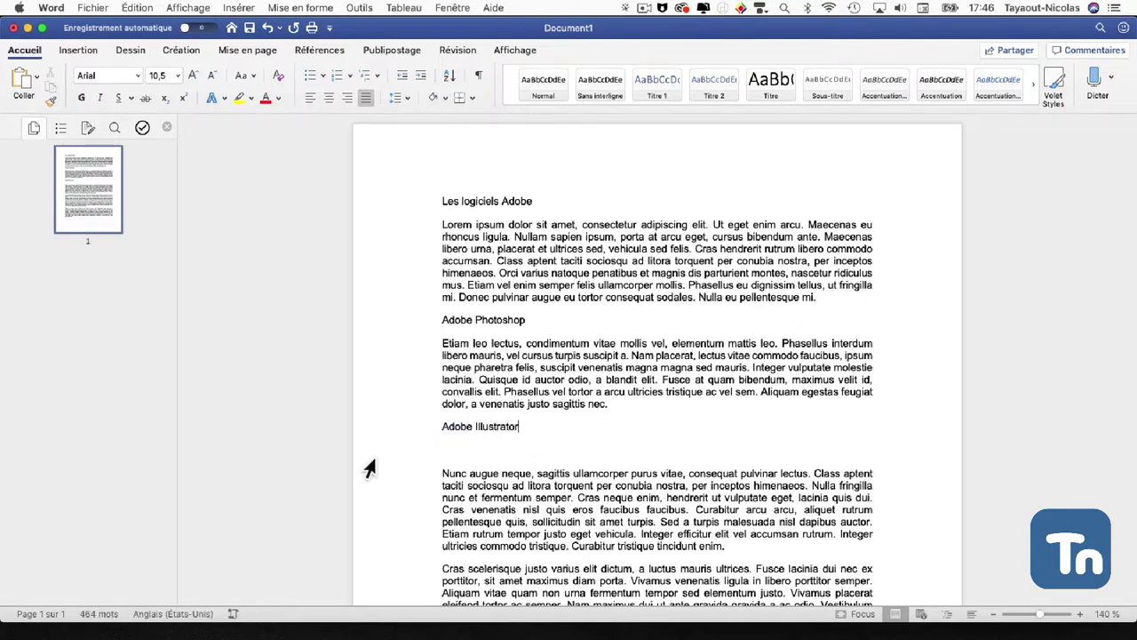
{"action": "left_click", "coordinate": [442, 458]}
{"action": "key", "text": "BackSpace"}
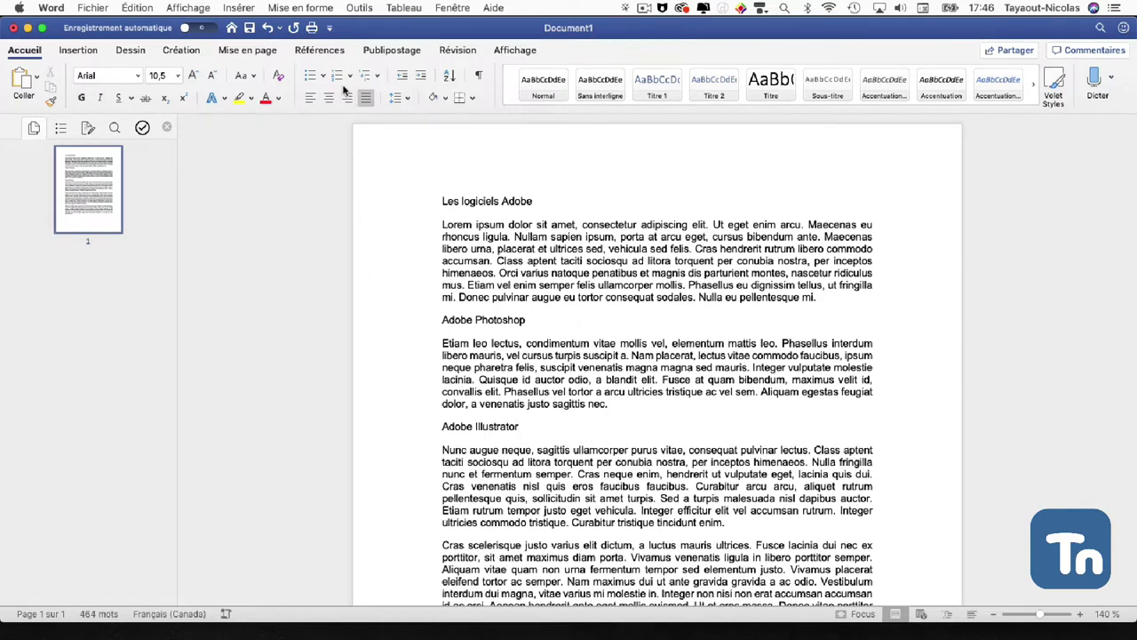
- Show paragraph and formatting marks throughout the document
{"action": "left_click", "coordinate": [479, 78]}
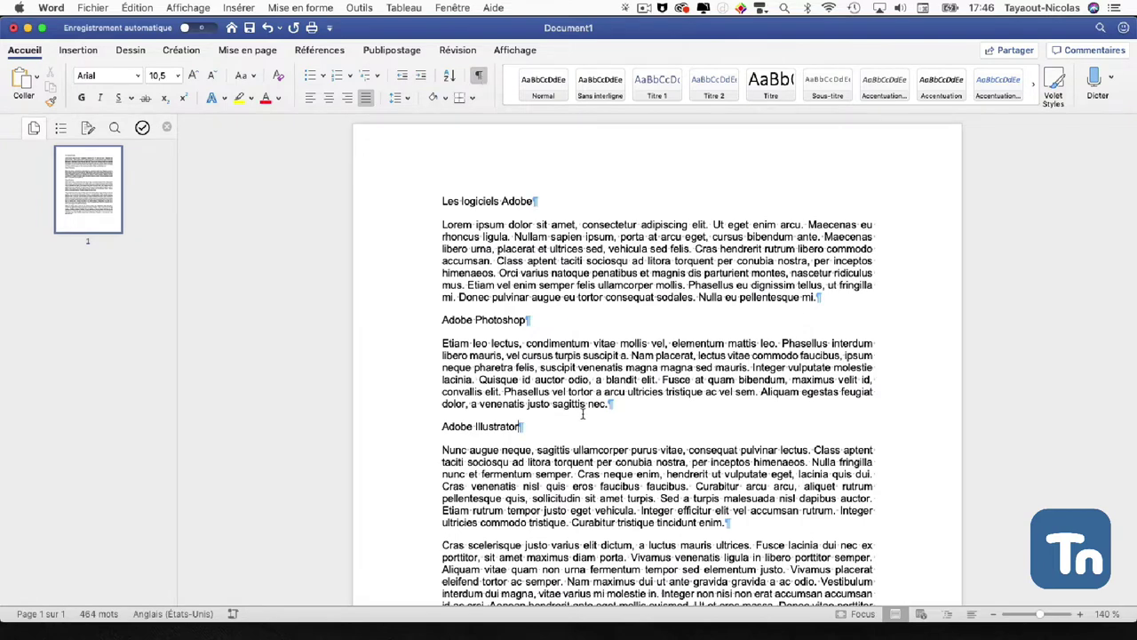
{"action": "scroll", "coordinate": [598, 413], "scroll_direction": "down", "scroll_amount": 2}
{"action": "scroll", "coordinate": [598, 413], "scroll_direction": "down", "scroll_amount": 1}
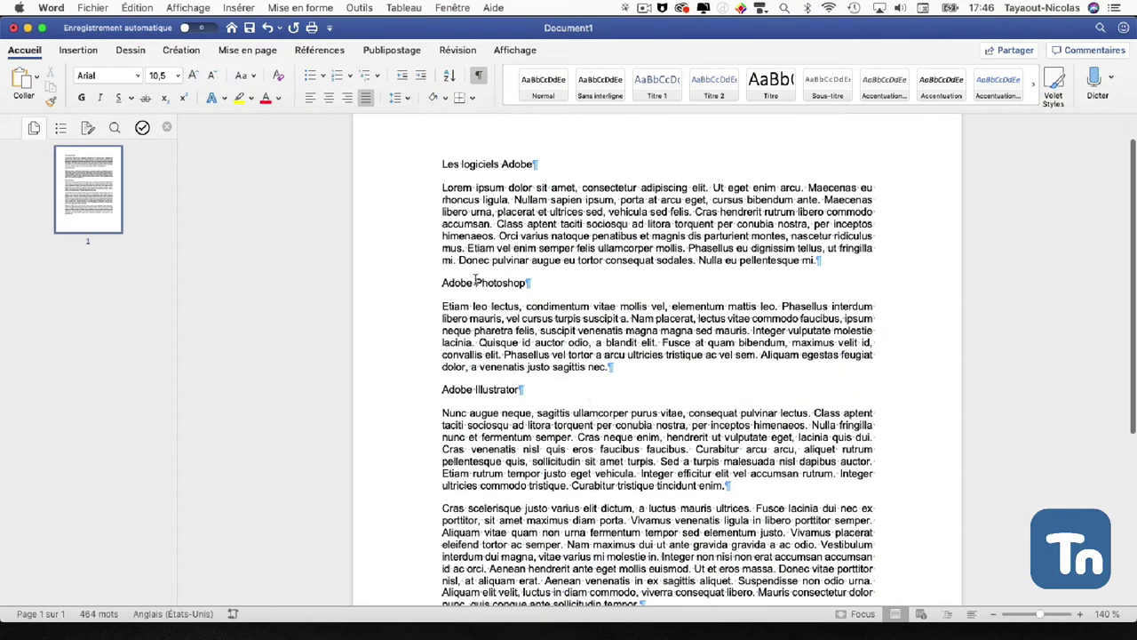
{"action": "scroll", "coordinate": [522, 392], "scroll_direction": "down", "scroll_amount": 5}
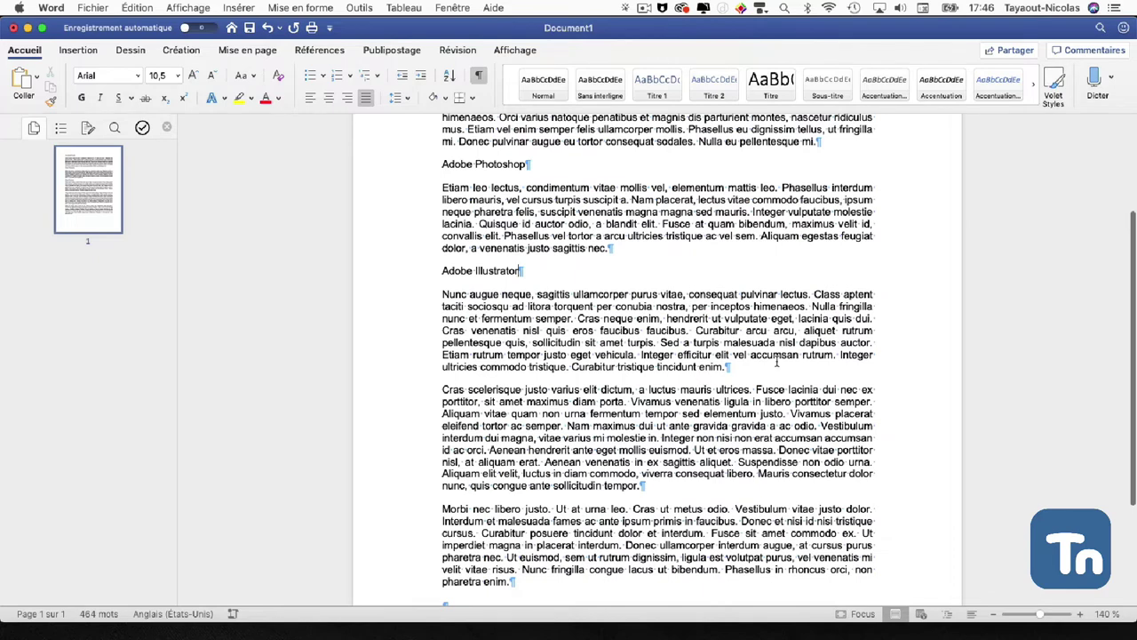
- Add an 'Adobe InDesign' line before the fourth paragraph
{"action": "left_click", "coordinate": [768, 366]}
{"action": "key", "text": "Return"}
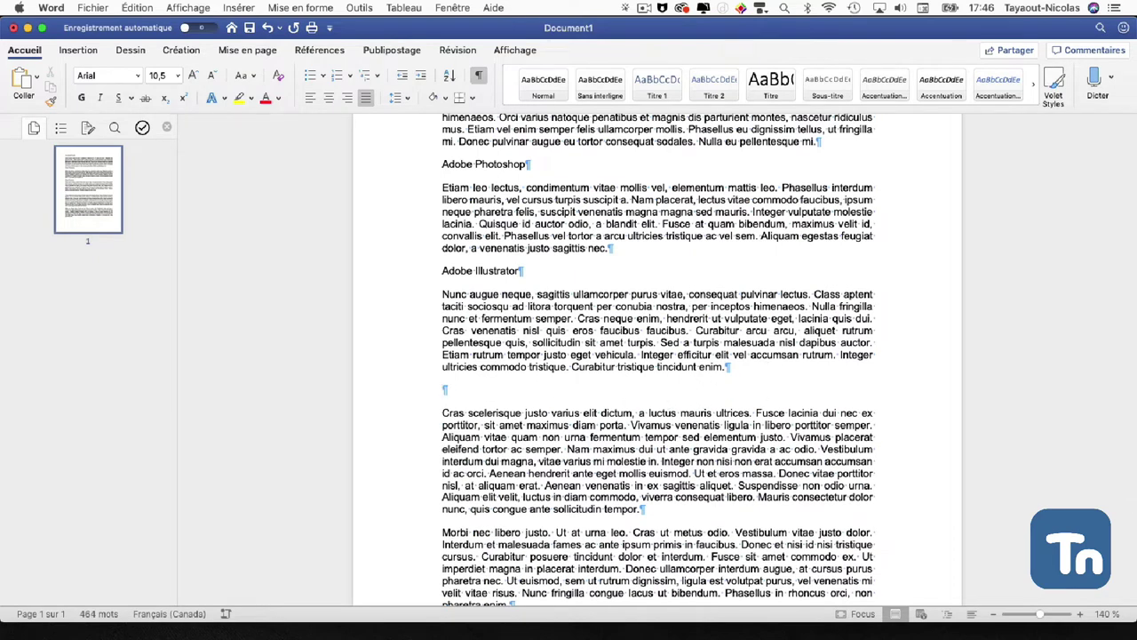
{"action": "type", "text": "Adobe Photoshop"}
{"action": "key", "text": "BackSpace"}
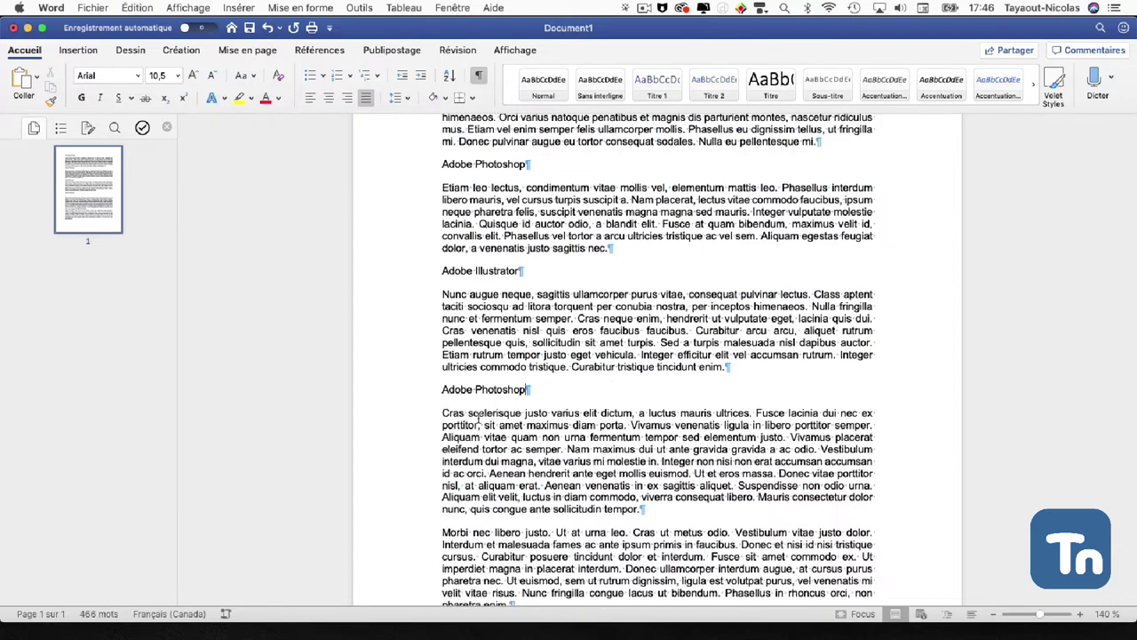
{"action": "double_click", "coordinate": [501, 391]}
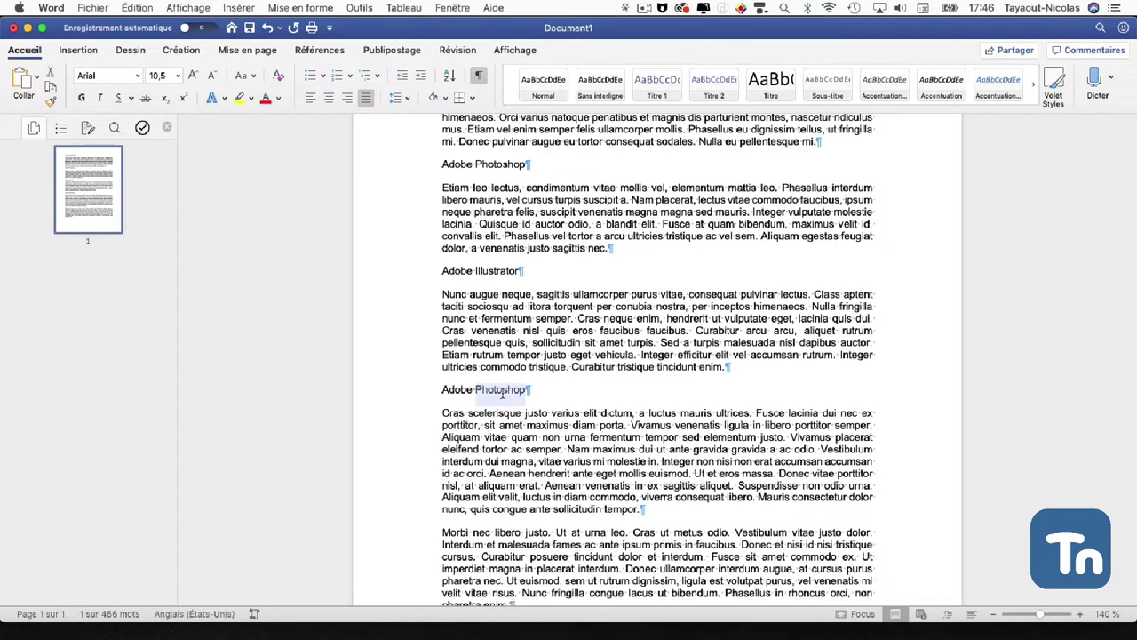
{"action": "type", "text": "In"}
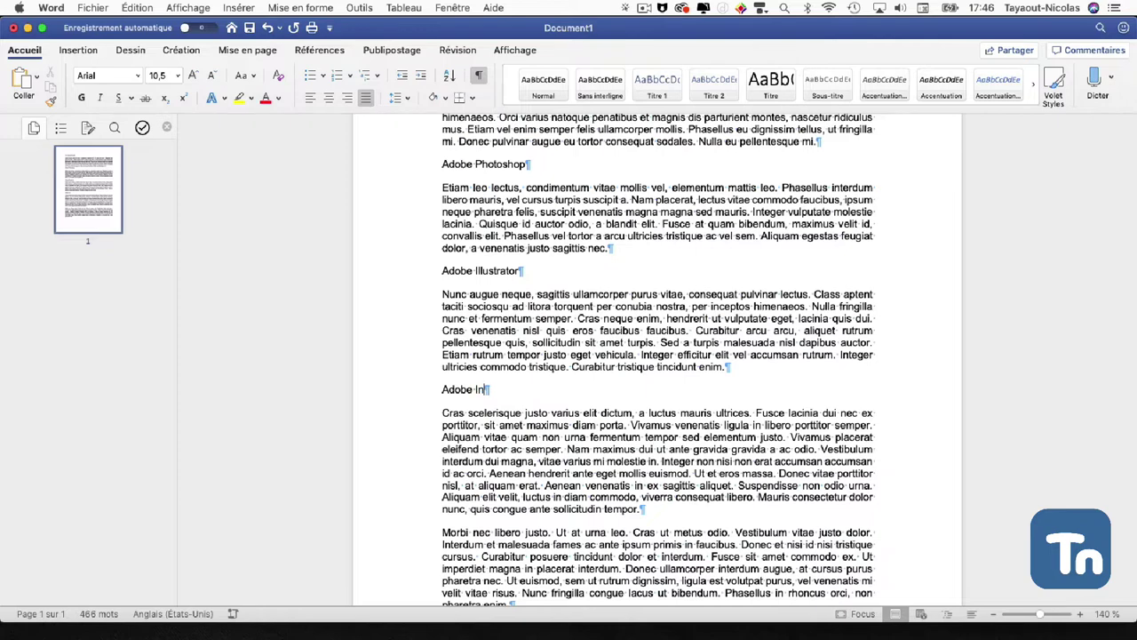
{"action": "type", "text": "Design"}
{"action": "scroll", "coordinate": [615, 376], "scroll_direction": "down", "scroll_amount": 3}
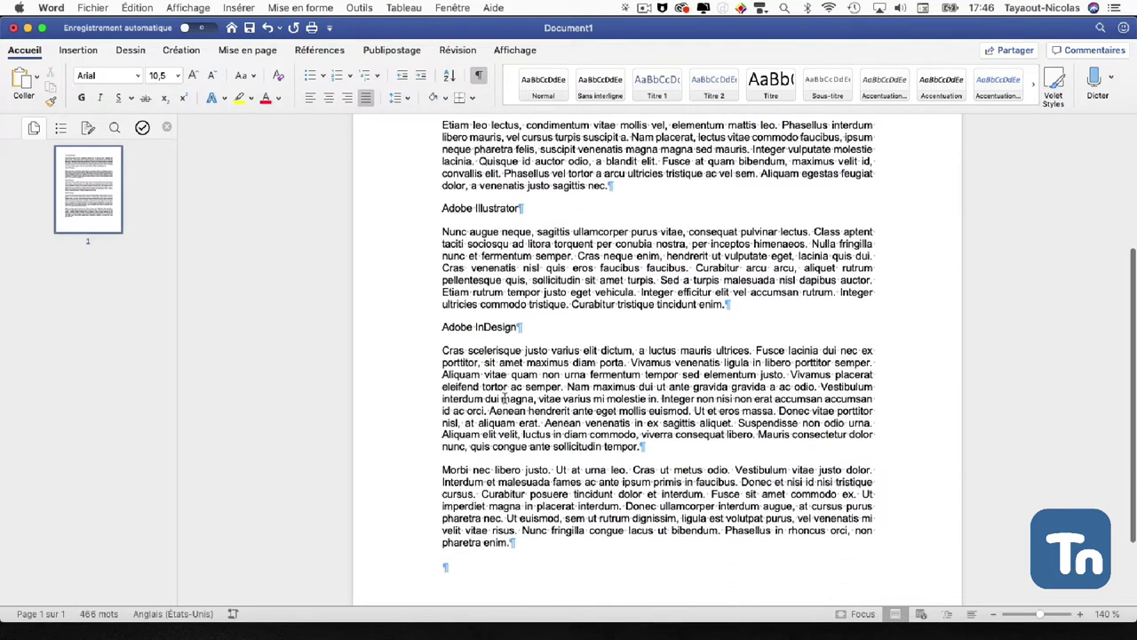
- Add an 'Adobe Premiere Pro' line before the last paragraph, with no empty line beneath
{"action": "left_click", "coordinate": [664, 365]}
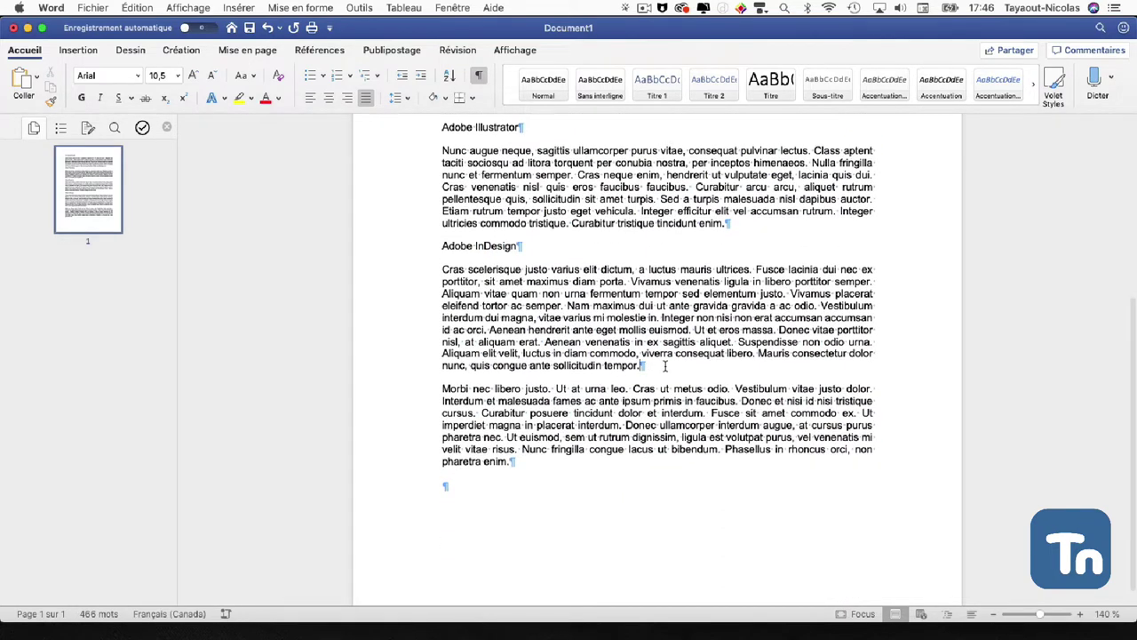
{"action": "key", "text": "Return"}
{"action": "type", "text": "Adobe Photoshop"}
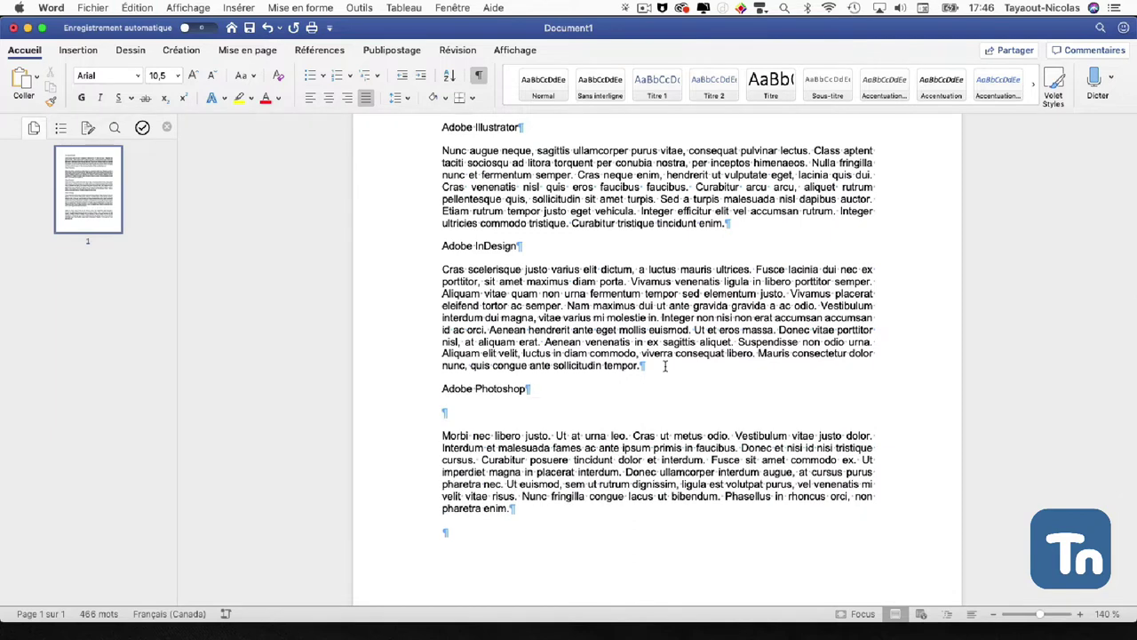
{"action": "double_click", "coordinate": [499, 388]}
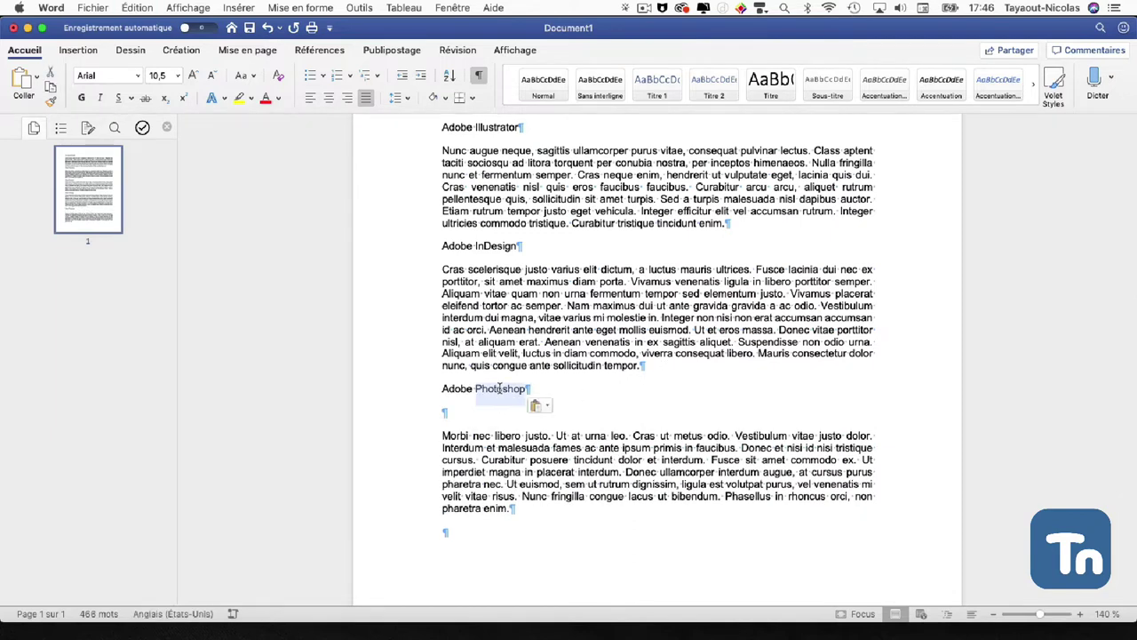
{"action": "type", "text": "Premiere"}
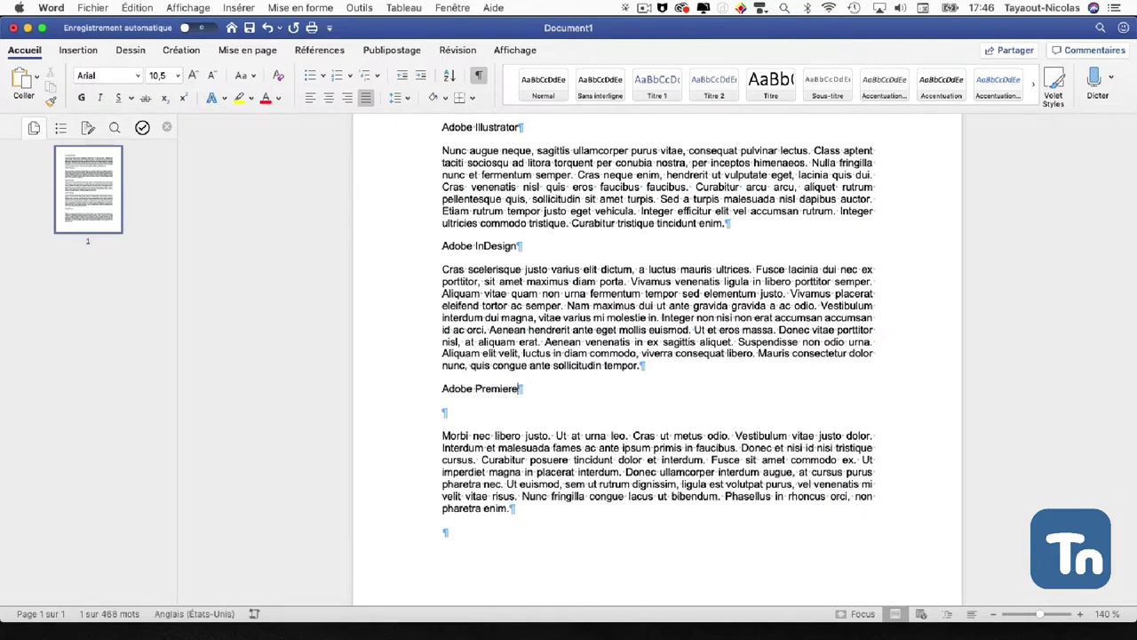
{"action": "type", "text": " Pro"}
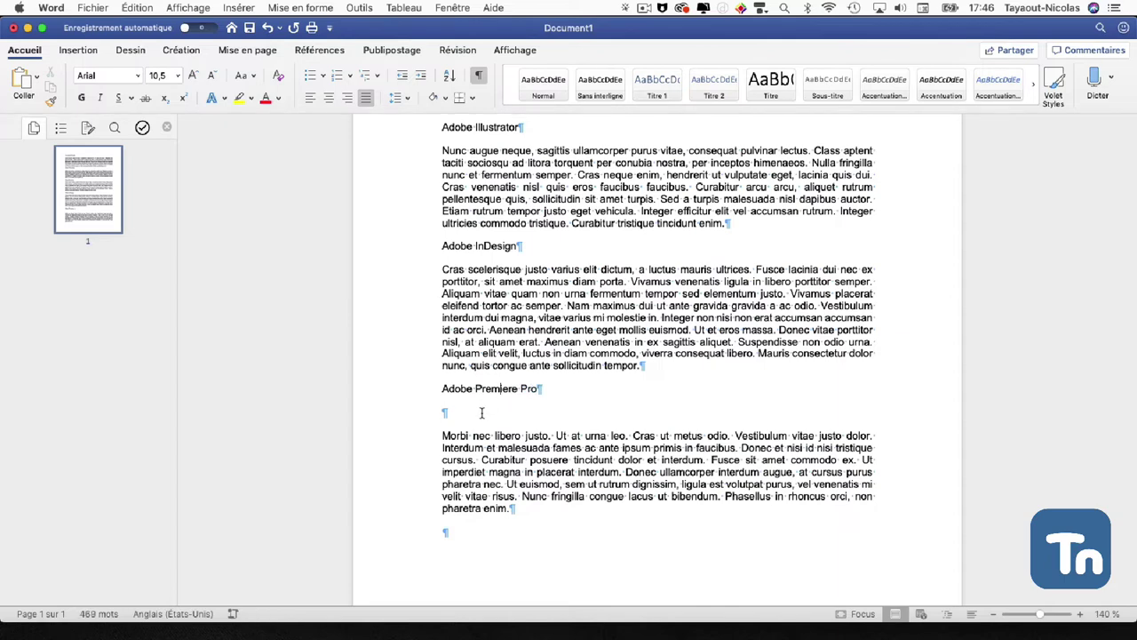
{"action": "left_click", "coordinate": [482, 412]}
{"action": "key", "text": "BackSpace"}
- Return to the start of the Adobe Photoshop heading
{"action": "scroll", "coordinate": [480, 462], "scroll_direction": "down", "scroll_amount": 1}
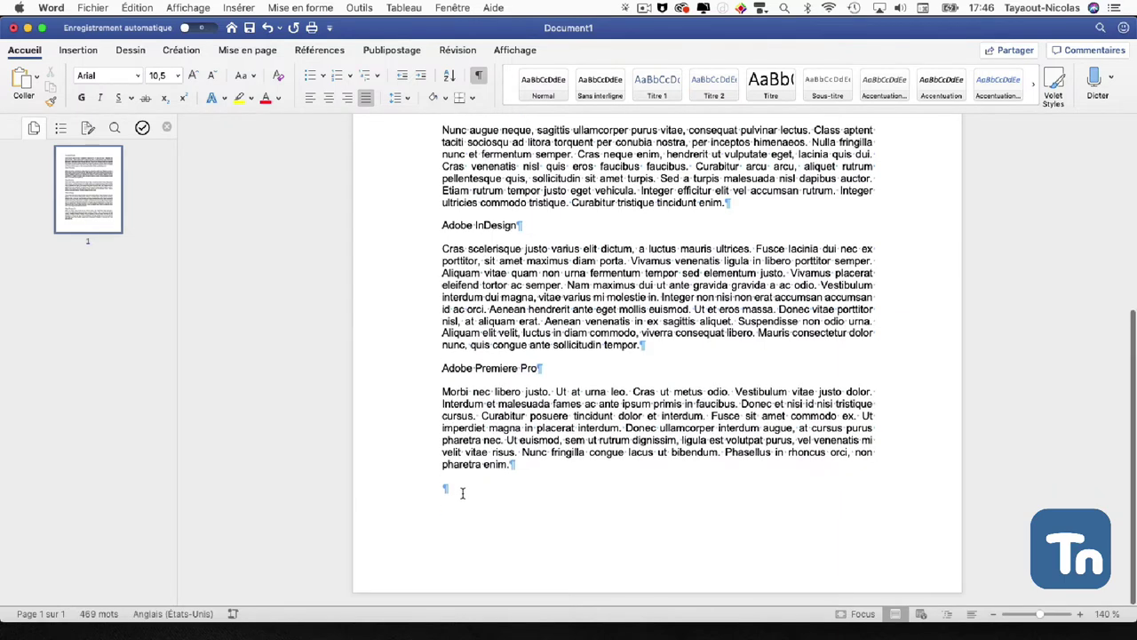
{"action": "left_click", "coordinate": [462, 493]}
{"action": "scroll", "coordinate": [444, 444], "scroll_direction": "up", "scroll_amount": 3}
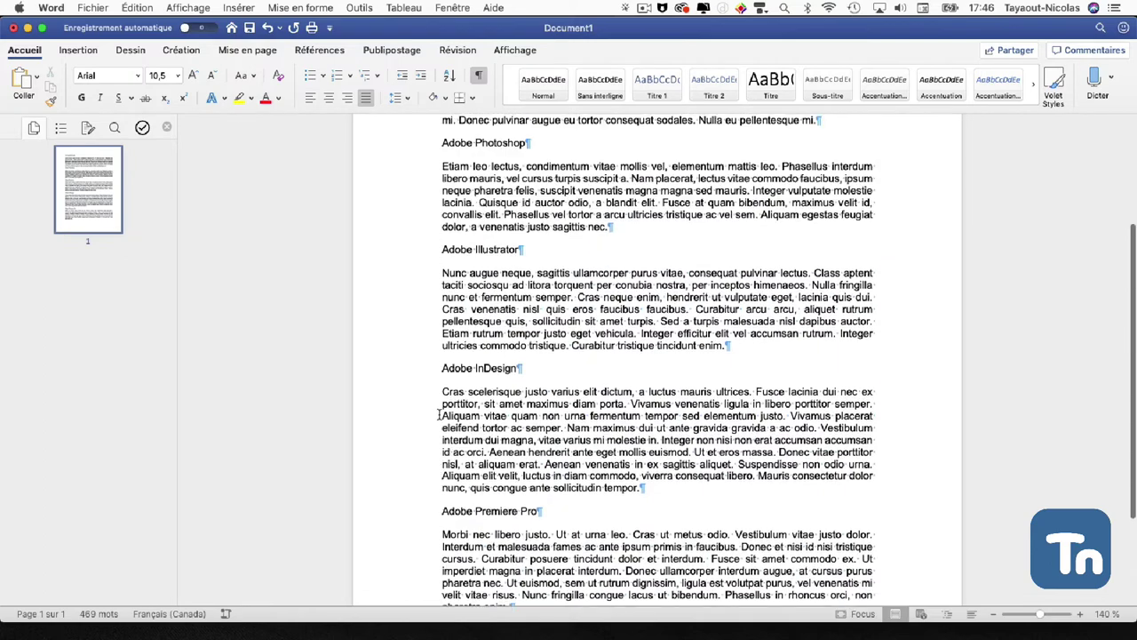
{"action": "scroll", "coordinate": [440, 364], "scroll_direction": "up", "scroll_amount": 2}
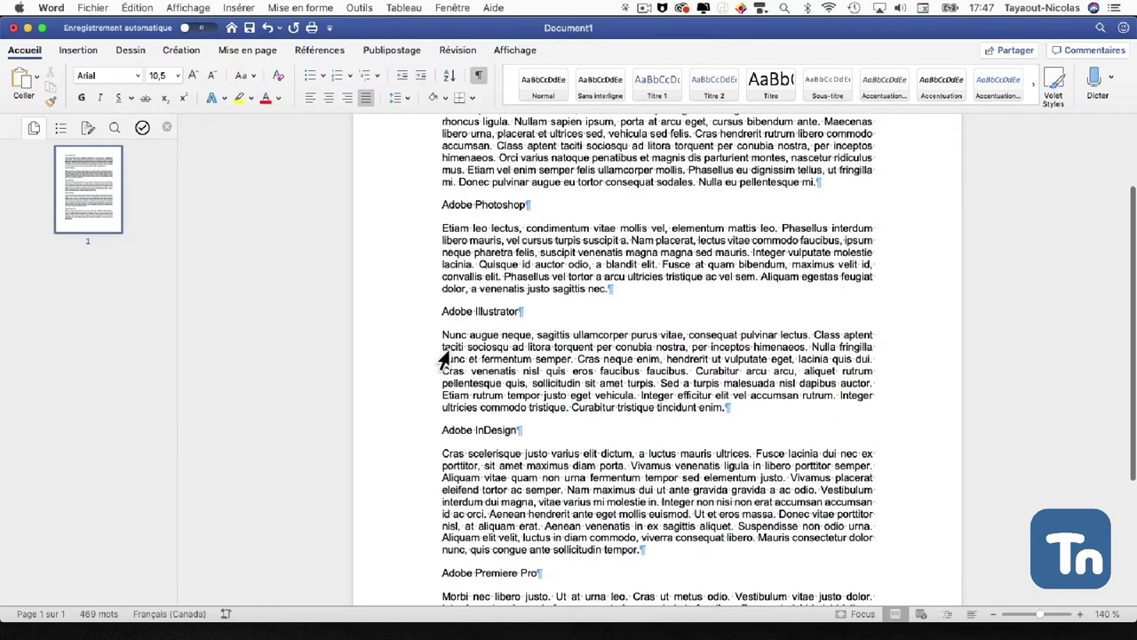
{"action": "scroll", "coordinate": [441, 359], "scroll_direction": "up", "scroll_amount": 2}
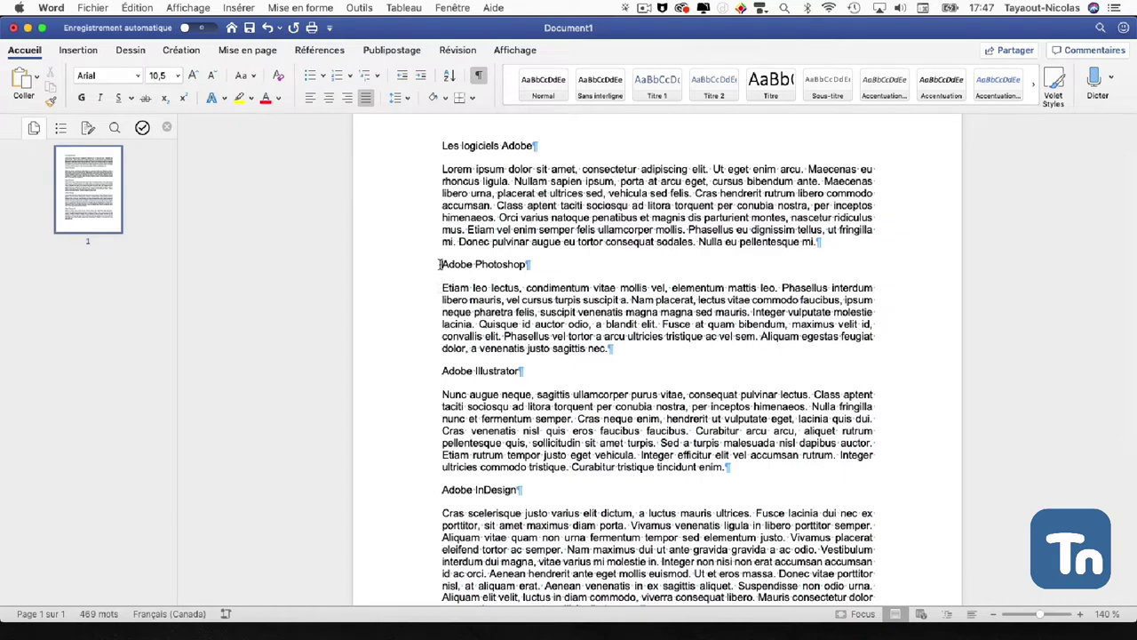
{"action": "left_click", "coordinate": [439, 264]}
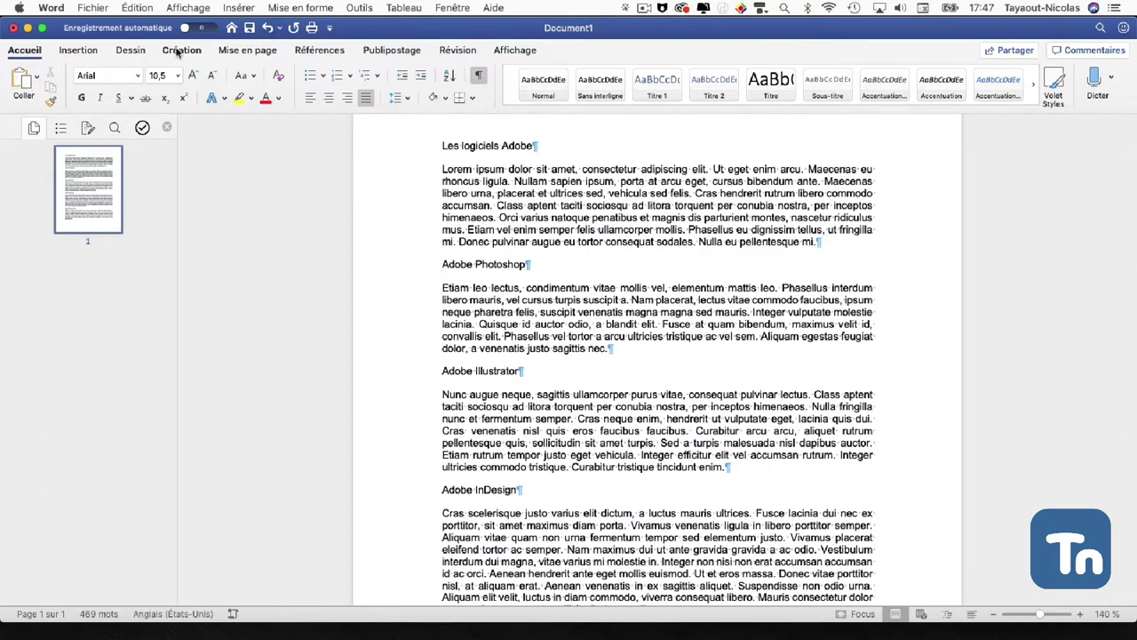
- Insert page breaks before the Adobe Photoshop and Adobe InDesign headings
{"action": "left_click", "coordinate": [74, 52]}
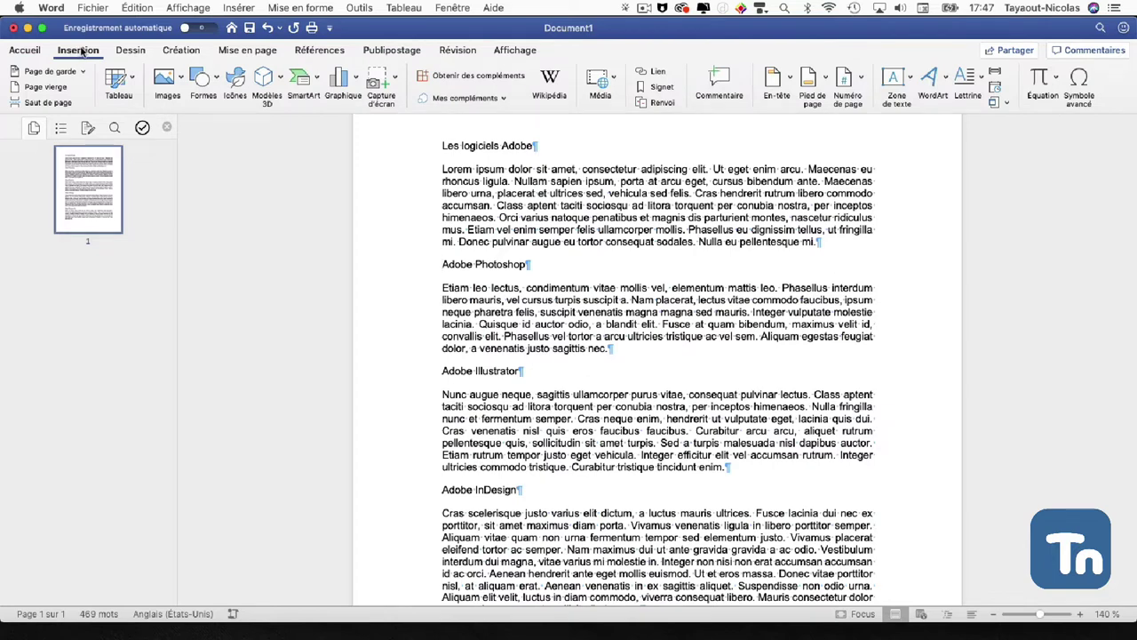
{"action": "left_click", "coordinate": [56, 104]}
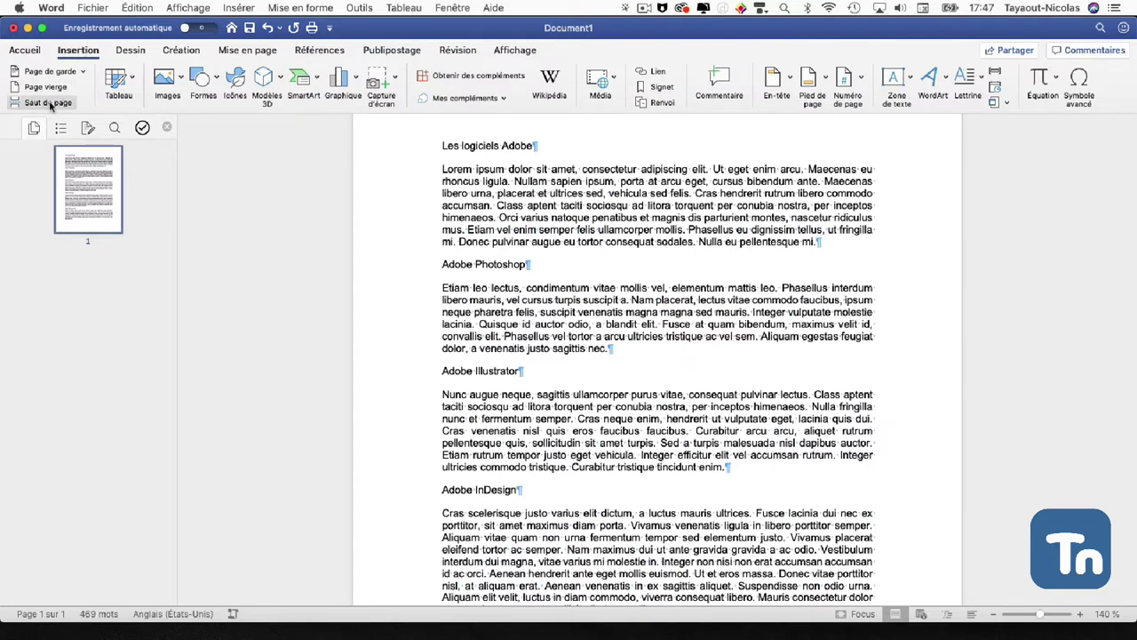
{"action": "scroll", "coordinate": [564, 297], "scroll_direction": "down", "scroll_amount": 10}
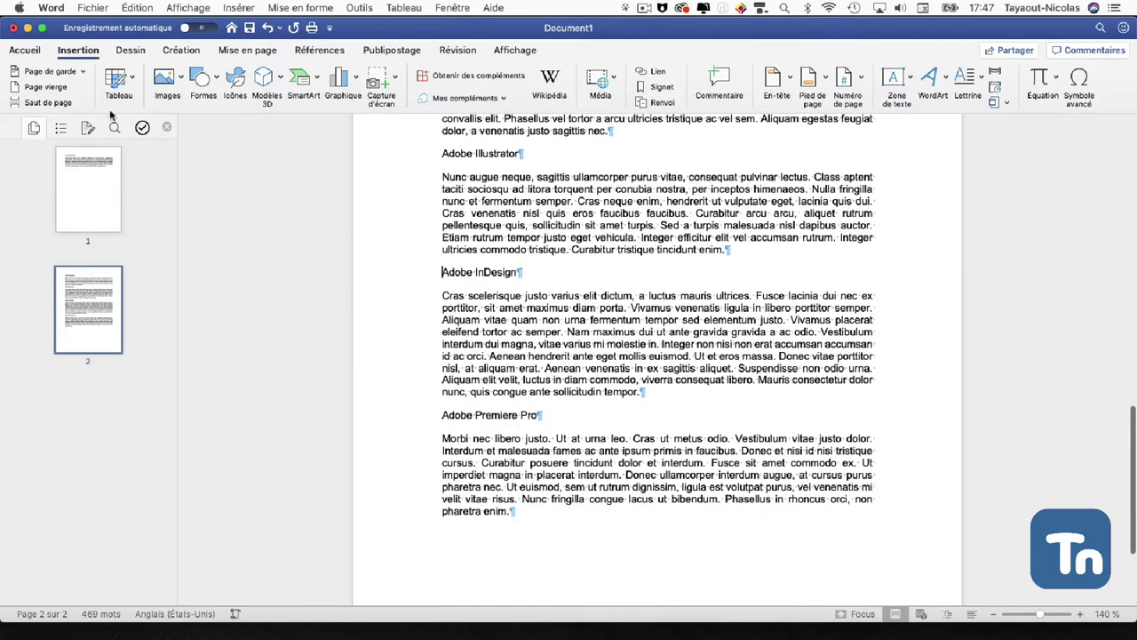
{"action": "left_click", "coordinate": [48, 103]}
{"action": "scroll", "coordinate": [612, 332], "scroll_direction": "down", "scroll_amount": 4}
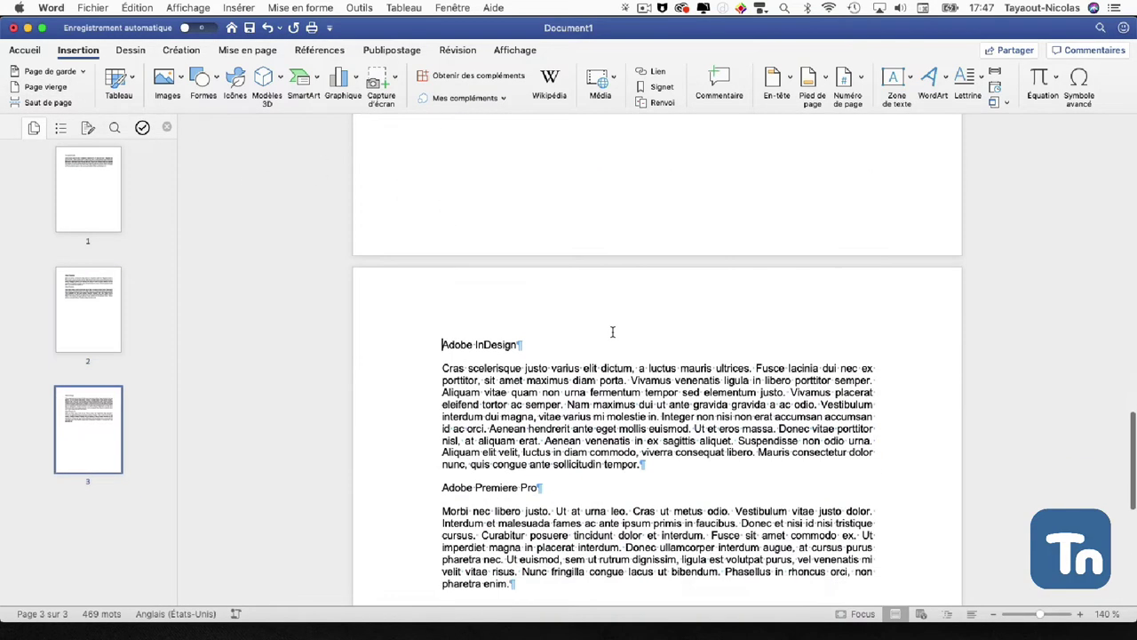
{"action": "scroll", "coordinate": [612, 332], "scroll_direction": "down", "scroll_amount": 3}
- Insert page breaks before the Adobe Premiere Pro and Adobe Illustrator headings
{"action": "left_click", "coordinate": [443, 313]}
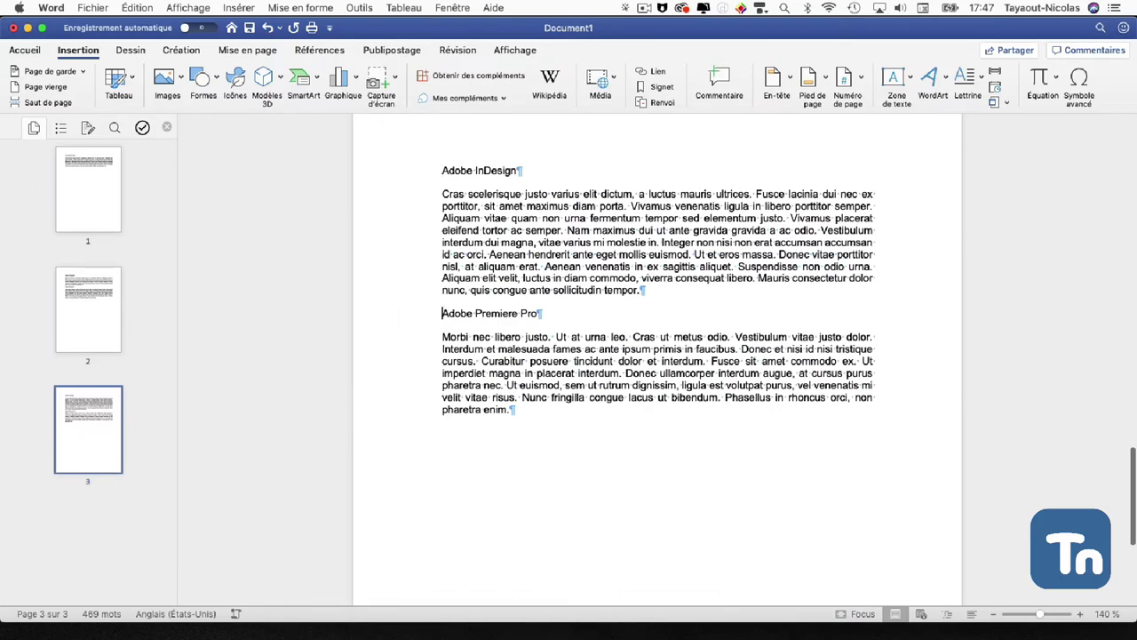
{"action": "left_click", "coordinate": [48, 103]}
{"action": "scroll", "coordinate": [530, 316], "scroll_direction": "up", "scroll_amount": 10}
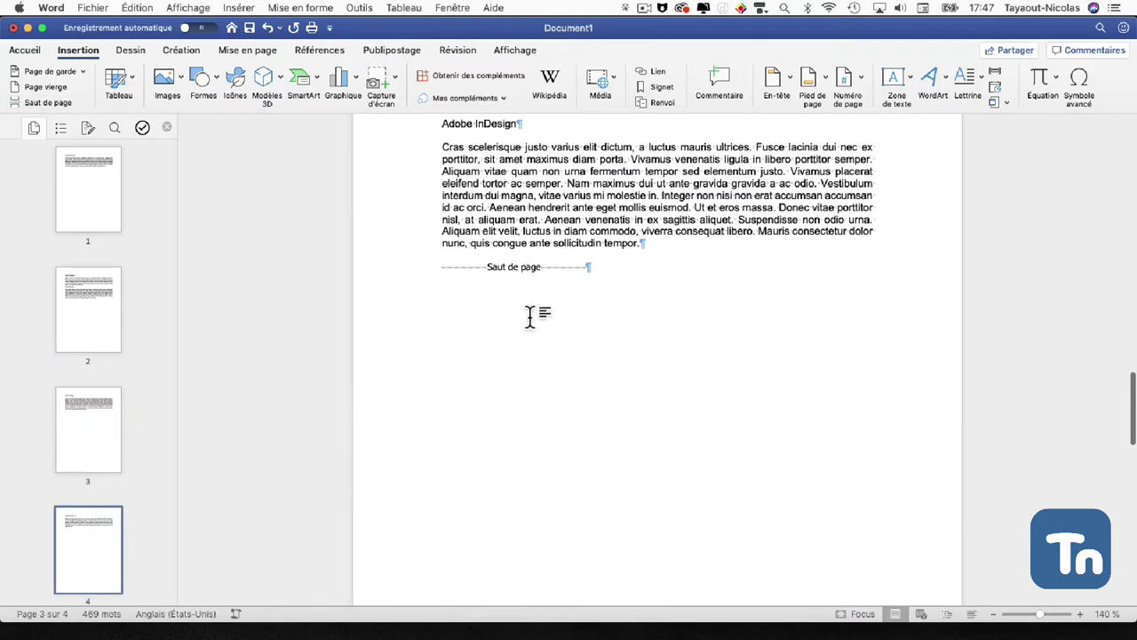
{"action": "scroll", "coordinate": [530, 316], "scroll_direction": "up", "scroll_amount": 5}
{"action": "scroll", "coordinate": [531, 316], "scroll_direction": "up", "scroll_amount": 5}
{"action": "scroll", "coordinate": [531, 316], "scroll_direction": "up", "scroll_amount": 5}
{"action": "scroll", "coordinate": [530, 316], "scroll_direction": "up", "scroll_amount": 5}
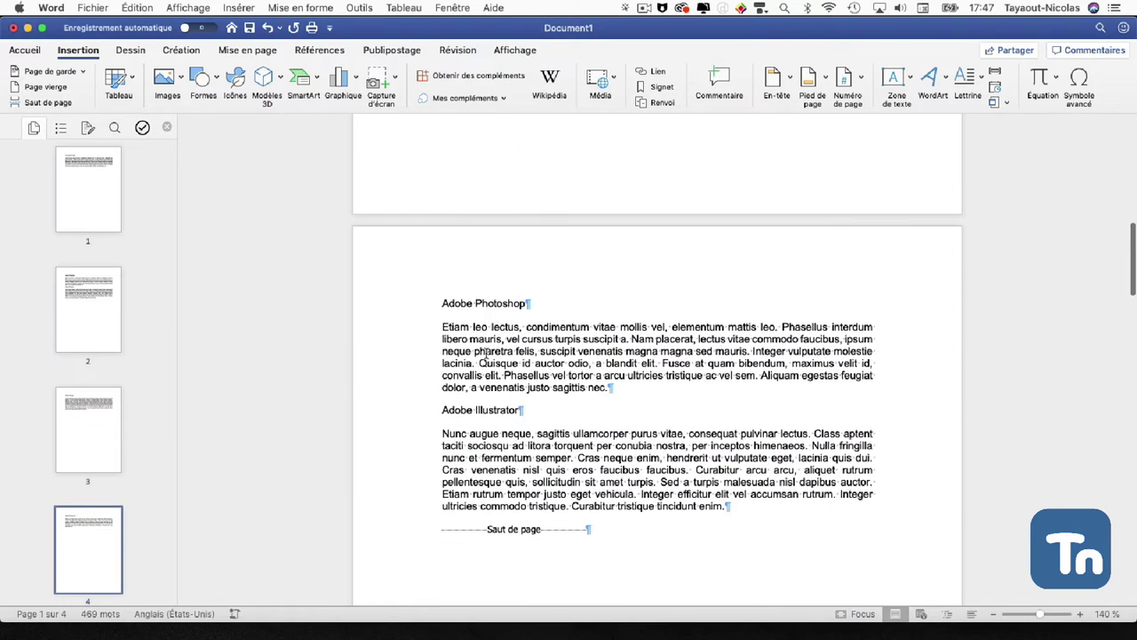
{"action": "left_click", "coordinate": [439, 410]}
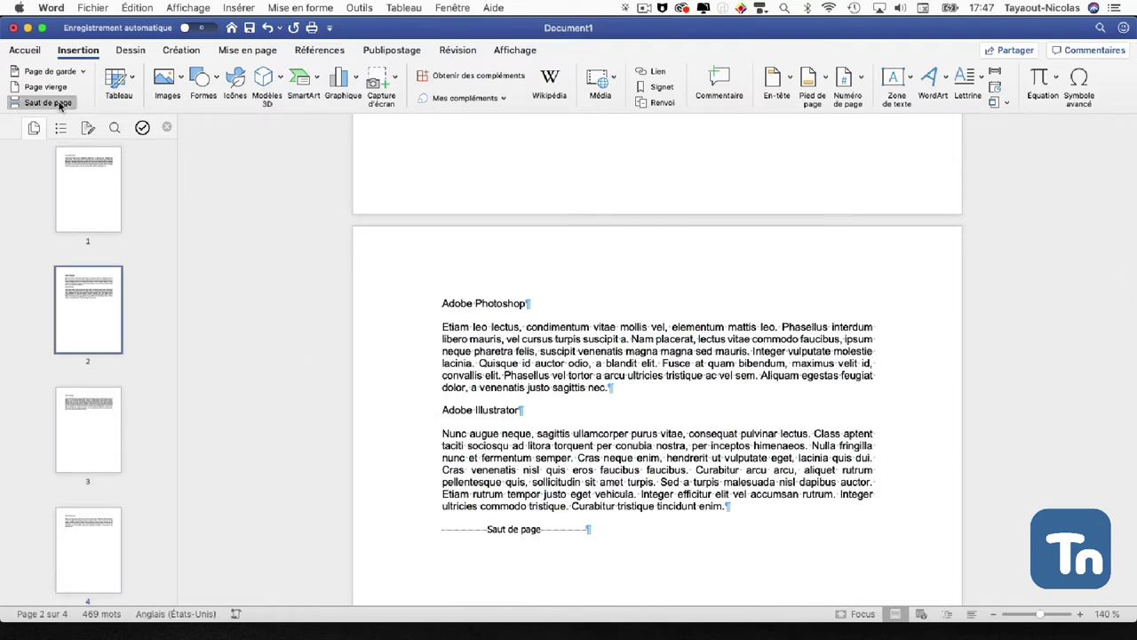
{"action": "left_click", "coordinate": [48, 102]}
{"action": "scroll", "coordinate": [500, 267], "scroll_direction": "up", "scroll_amount": 5}
{"action": "scroll", "coordinate": [497, 265], "scroll_direction": "up", "scroll_amount": 5}
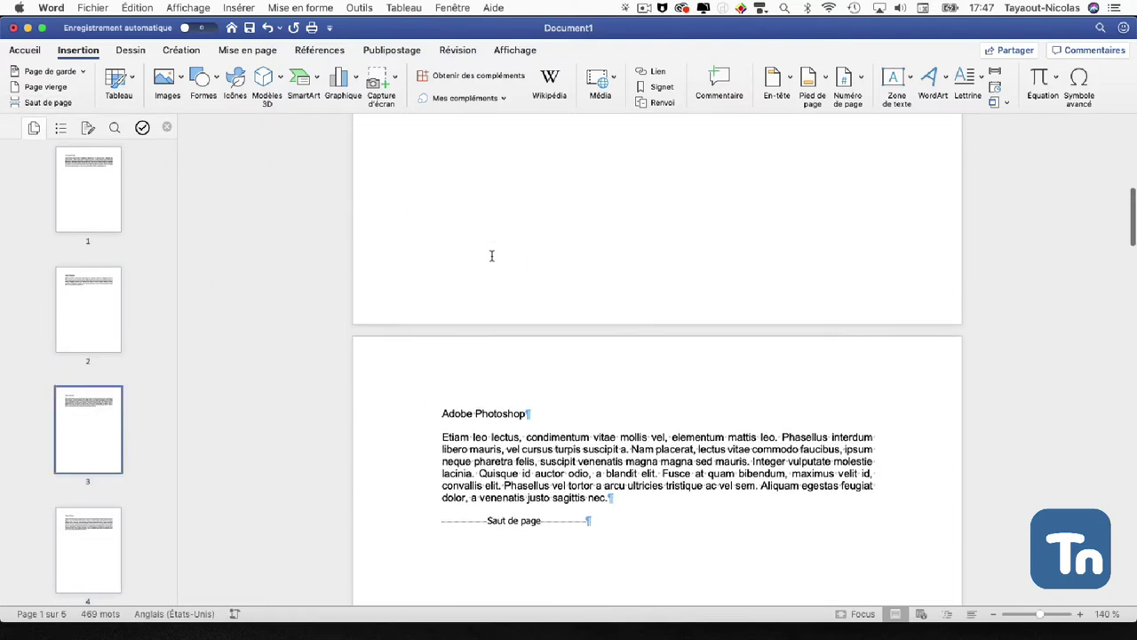
{"action": "scroll", "coordinate": [498, 265], "scroll_direction": "up", "scroll_amount": 5}
{"action": "scroll", "coordinate": [496, 262], "scroll_direction": "up", "scroll_amount": 5}
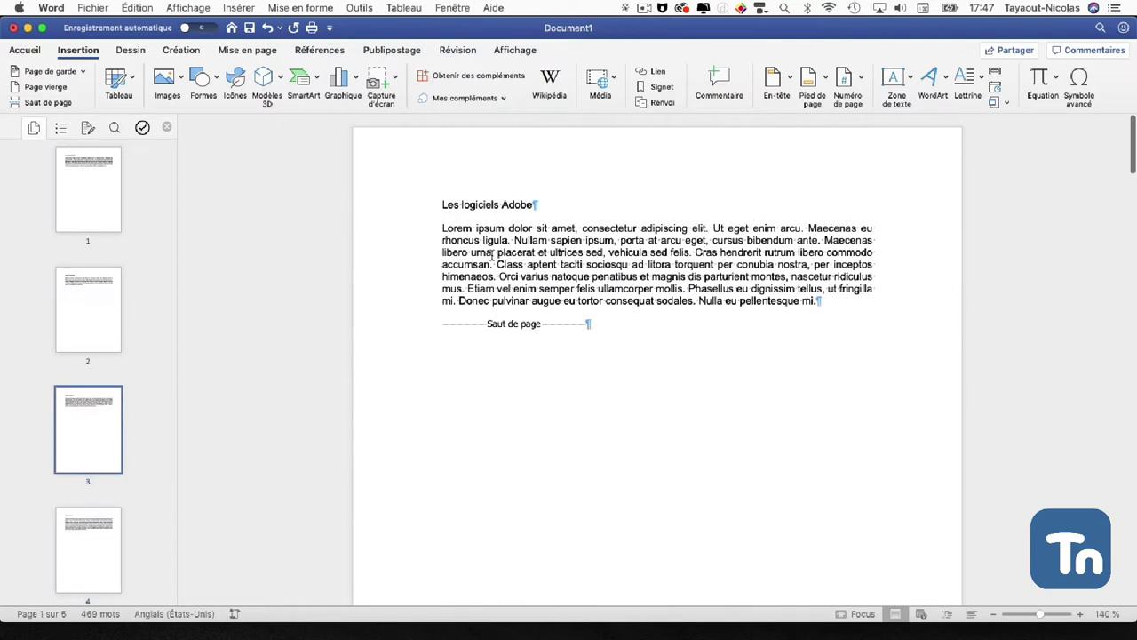
- Insert a page break before 'Les logiciels Adobe', leaving page one blank
{"action": "left_click", "coordinate": [437, 205]}
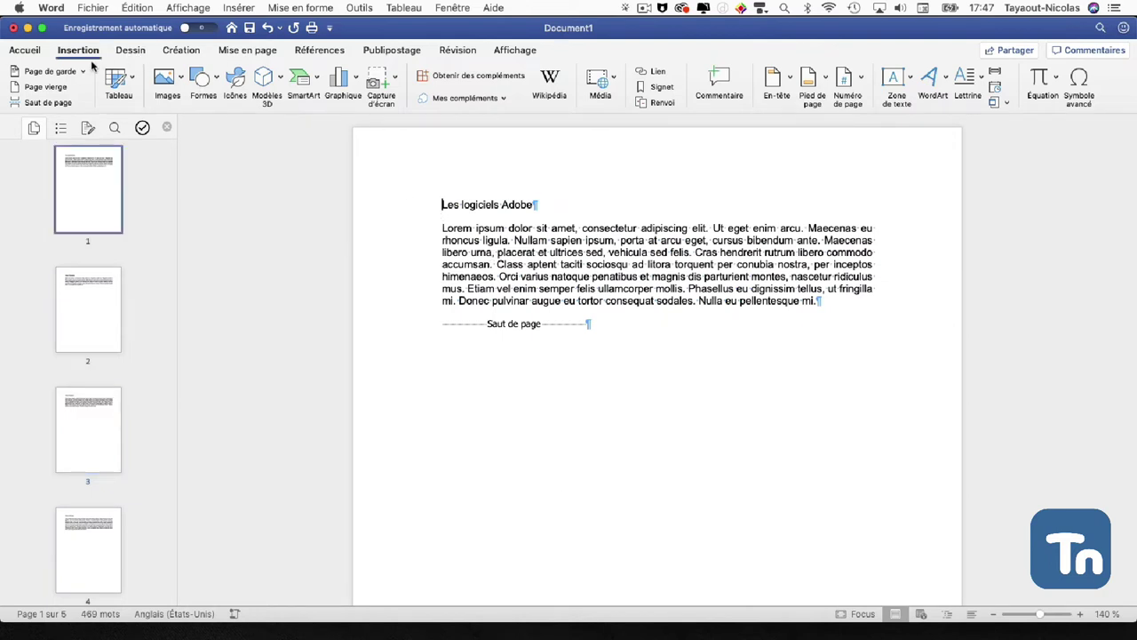
{"action": "left_click", "coordinate": [55, 101]}
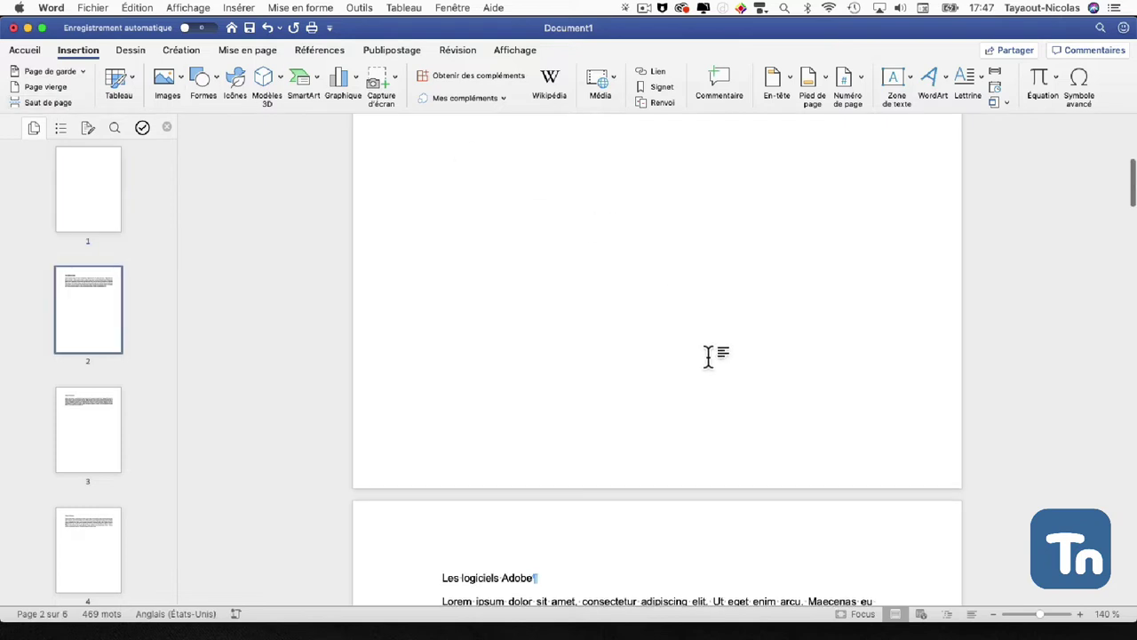
{"action": "scroll", "coordinate": [715, 360], "scroll_direction": "up", "scroll_amount": 5}
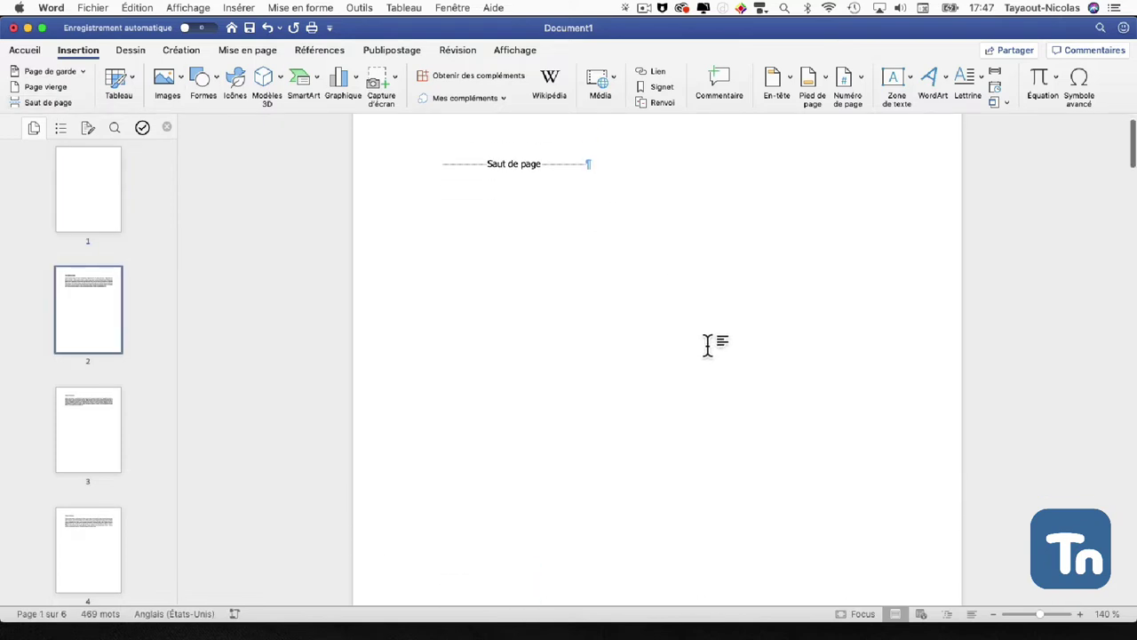
{"action": "scroll", "coordinate": [708, 345], "scroll_direction": "down", "scroll_amount": 10}
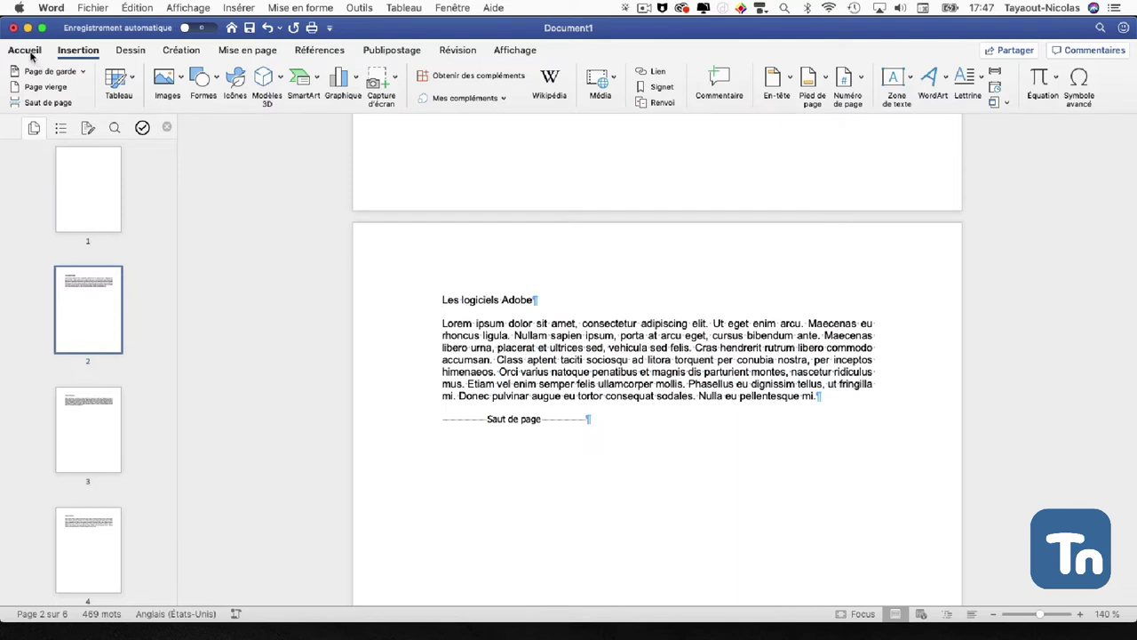
- Style 'Les logiciels Adobe' as Titre 1 and 'Adobe Photoshop' as Titre 2
{"action": "left_click", "coordinate": [30, 53]}
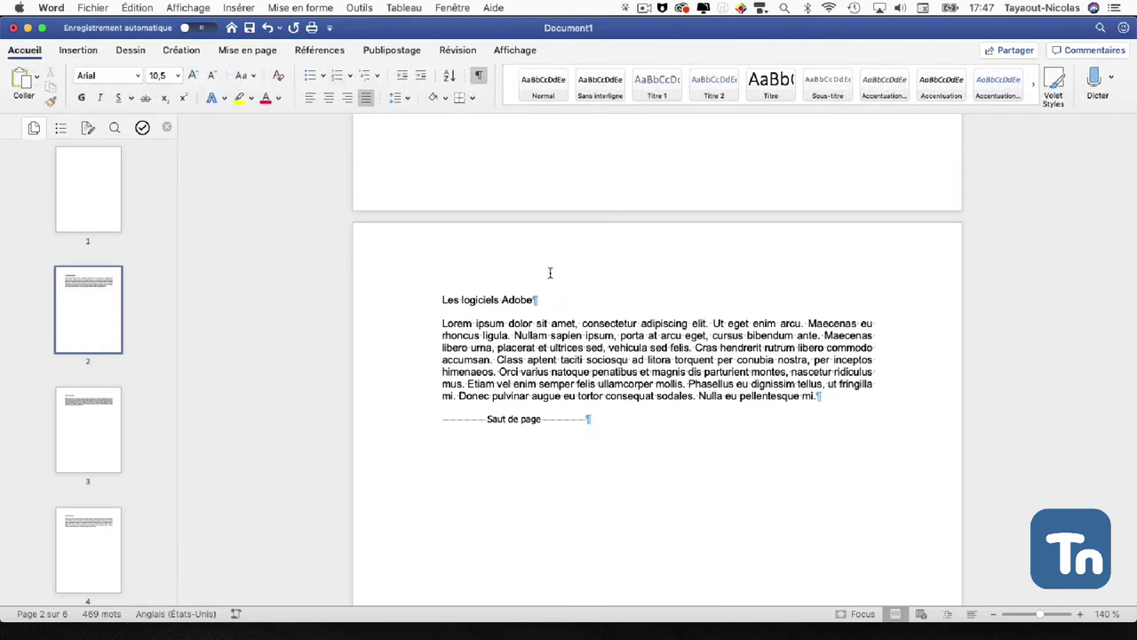
{"action": "left_click_drag", "start_coordinate": [536, 301], "coordinate": [431, 301]}
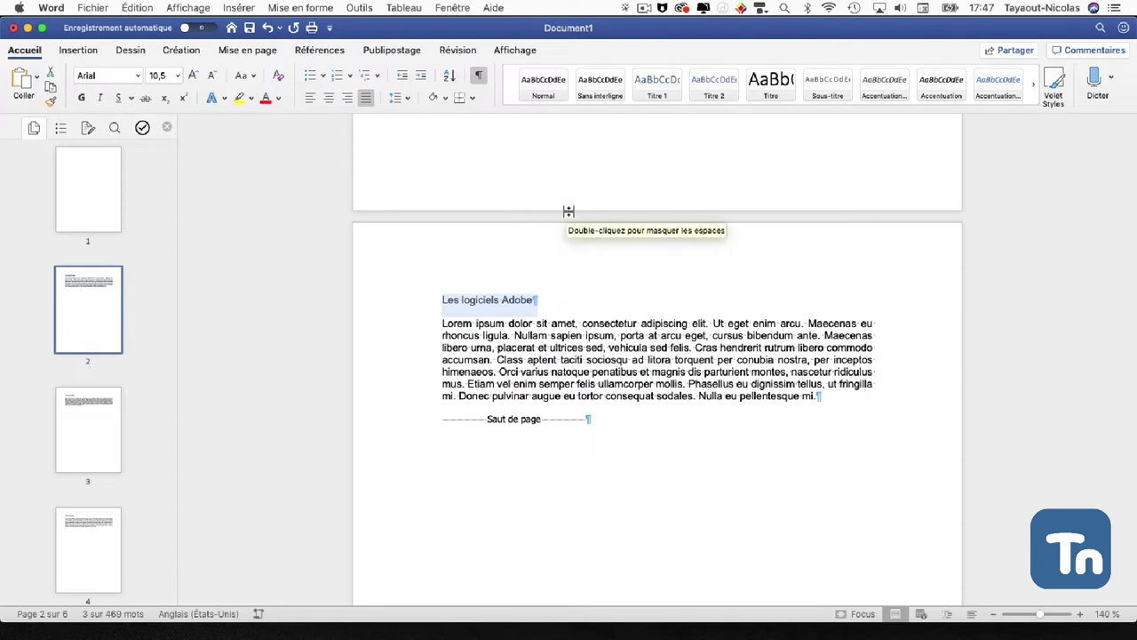
{"action": "left_click", "coordinate": [657, 87]}
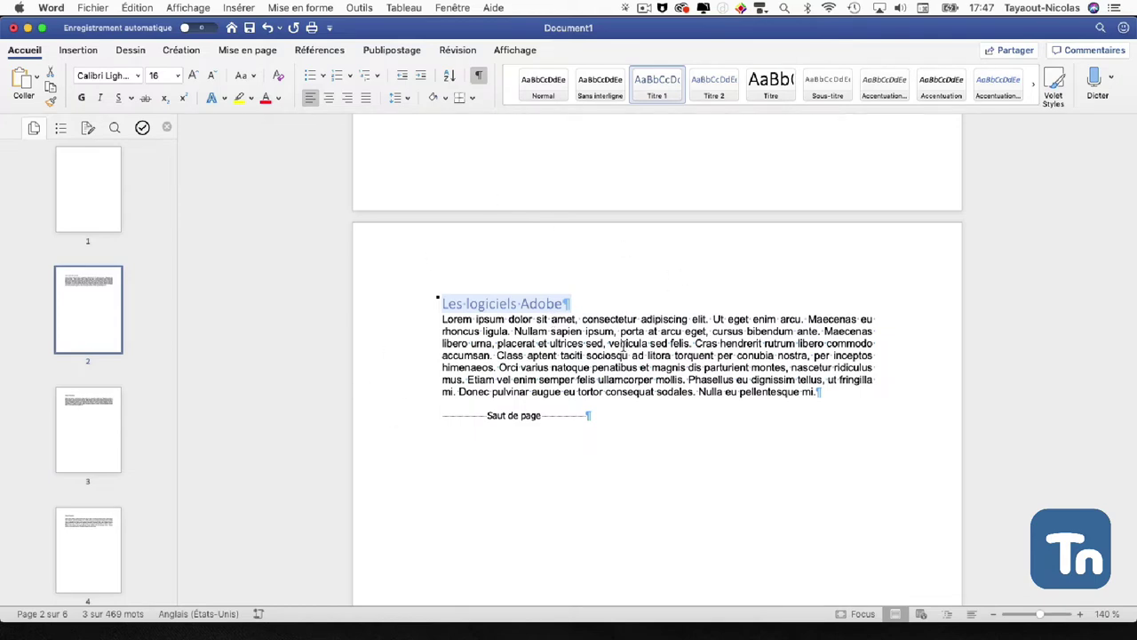
{"action": "scroll", "coordinate": [678, 317], "scroll_direction": "down", "scroll_amount": 4}
{"action": "scroll", "coordinate": [676, 320], "scroll_direction": "down", "scroll_amount": 8}
{"action": "scroll", "coordinate": [675, 320], "scroll_direction": "down", "scroll_amount": 5}
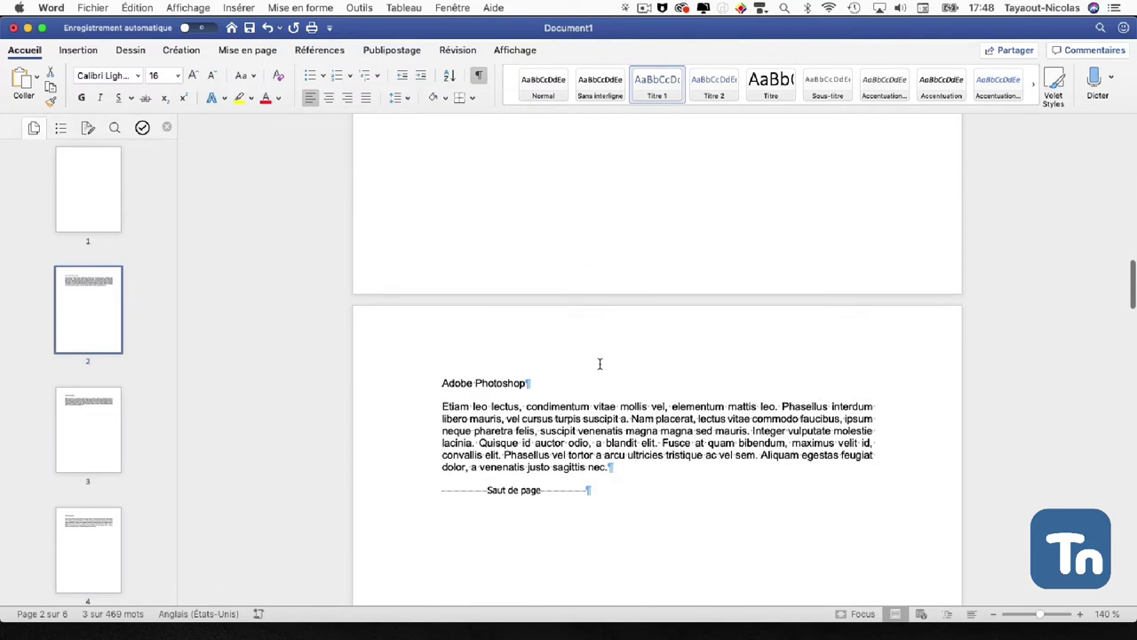
{"action": "left_click_drag", "start_coordinate": [546, 383], "coordinate": [411, 389]}
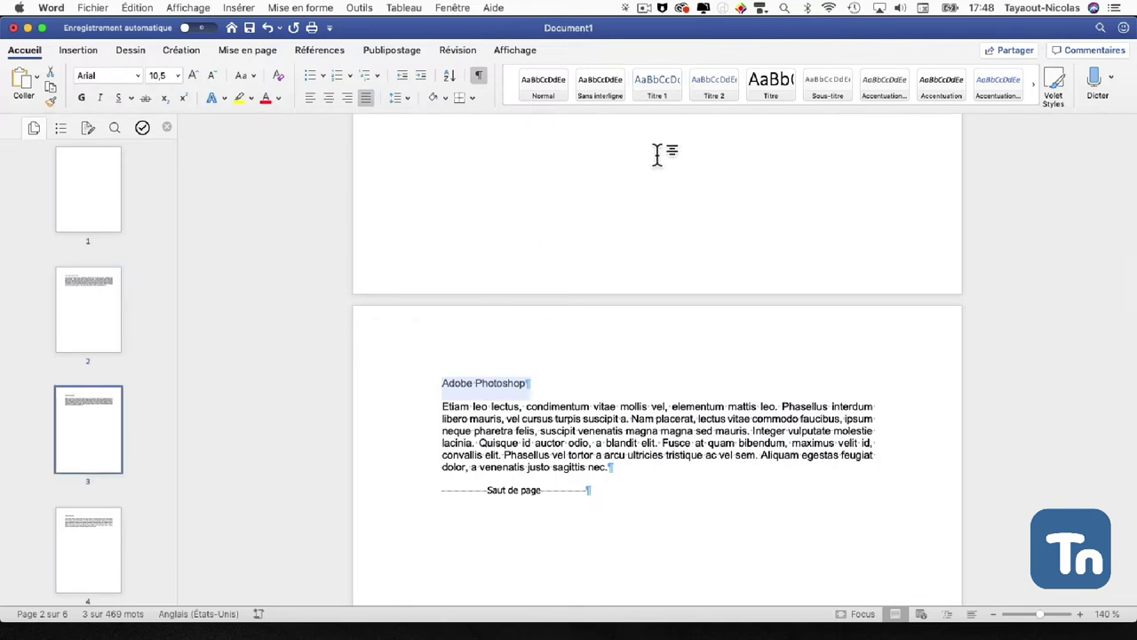
{"action": "left_click", "coordinate": [715, 93]}
- Style 'Adobe Illustrator' as Titre 1 and select its body paragraph
{"action": "scroll", "coordinate": [663, 371], "scroll_direction": "down", "scroll_amount": 2}
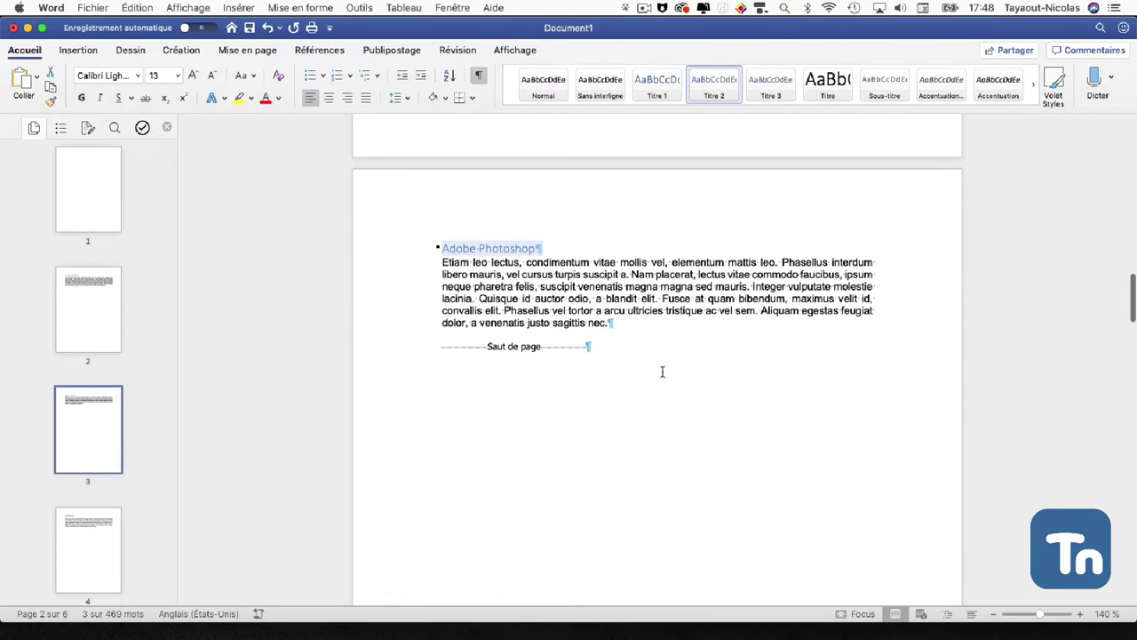
{"action": "scroll", "coordinate": [660, 381], "scroll_direction": "down", "scroll_amount": 5}
{"action": "scroll", "coordinate": [658, 384], "scroll_direction": "down", "scroll_amount": 3}
{"action": "scroll", "coordinate": [659, 384], "scroll_direction": "down", "scroll_amount": 1}
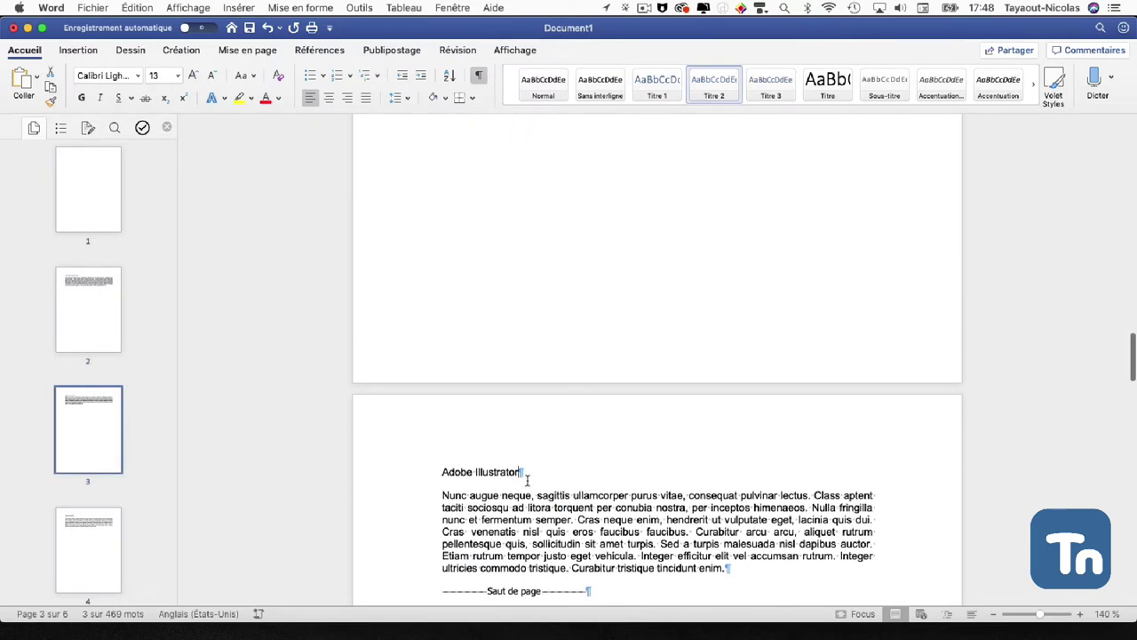
{"action": "left_click_drag", "start_coordinate": [524, 473], "coordinate": [439, 471]}
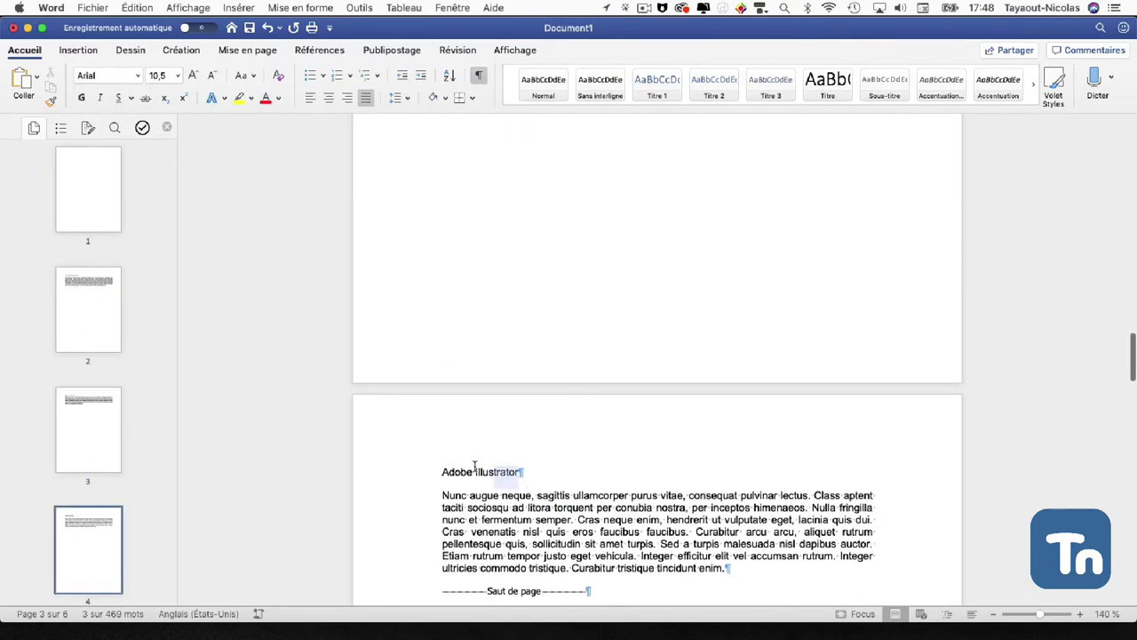
{"action": "left_click", "coordinate": [670, 100]}
{"action": "scroll", "coordinate": [640, 343], "scroll_direction": "down", "scroll_amount": 2}
{"action": "scroll", "coordinate": [654, 260], "scroll_direction": "down", "scroll_amount": 8}
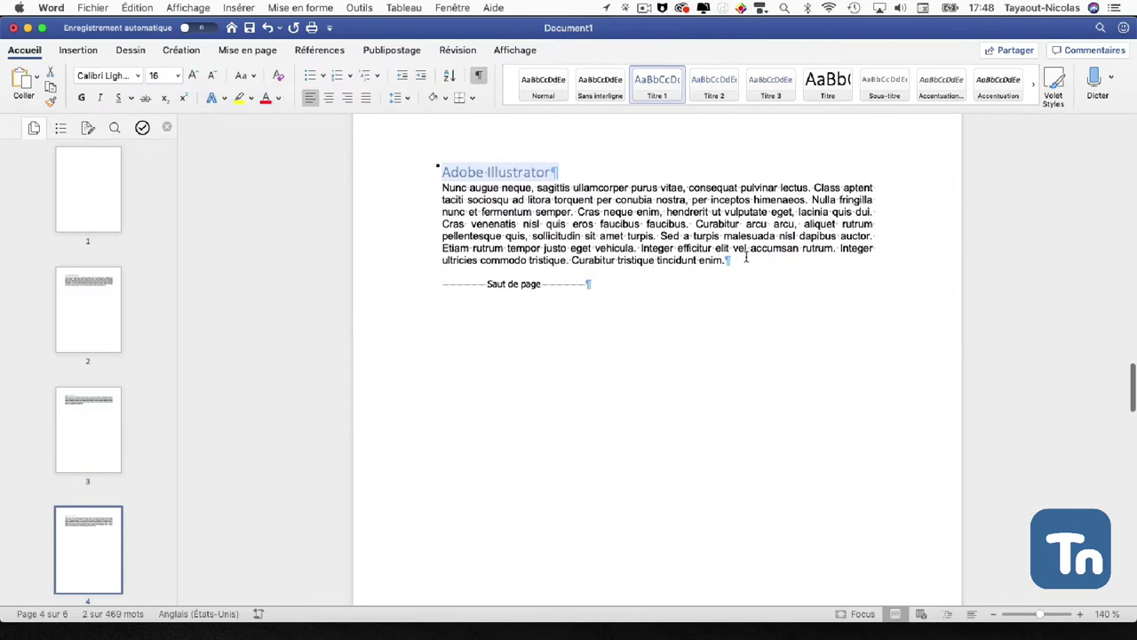
{"action": "left_click_drag", "start_coordinate": [746, 258], "coordinate": [438, 185]}
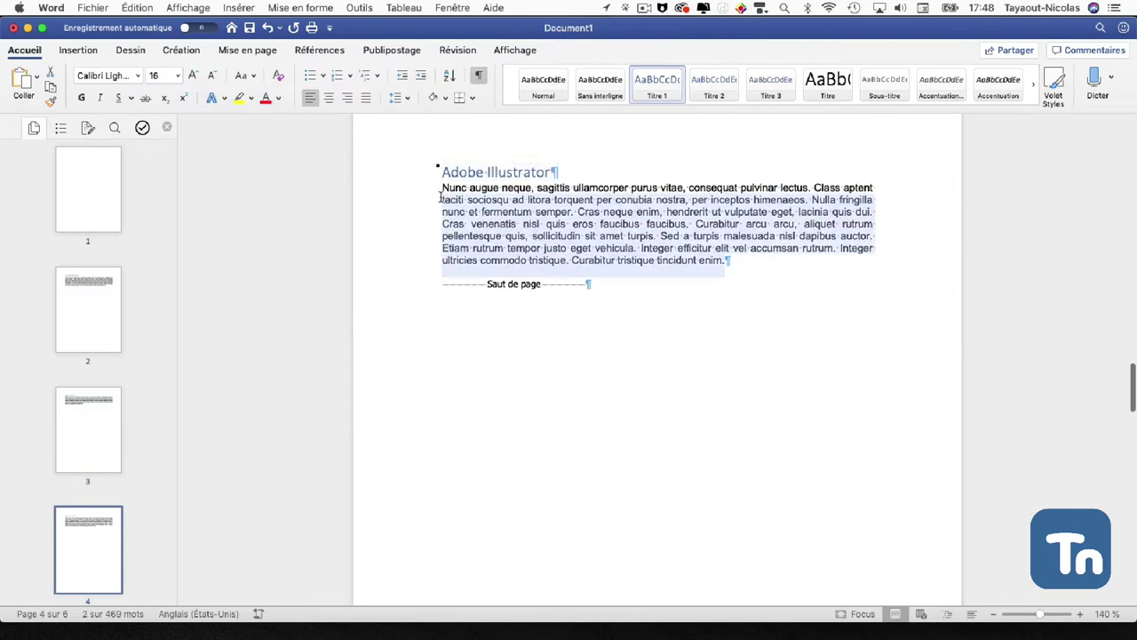
- Apply the Normal style to the Illustrator, Photoshop and InDesign body paragraphs
{"action": "left_click", "coordinate": [543, 96]}
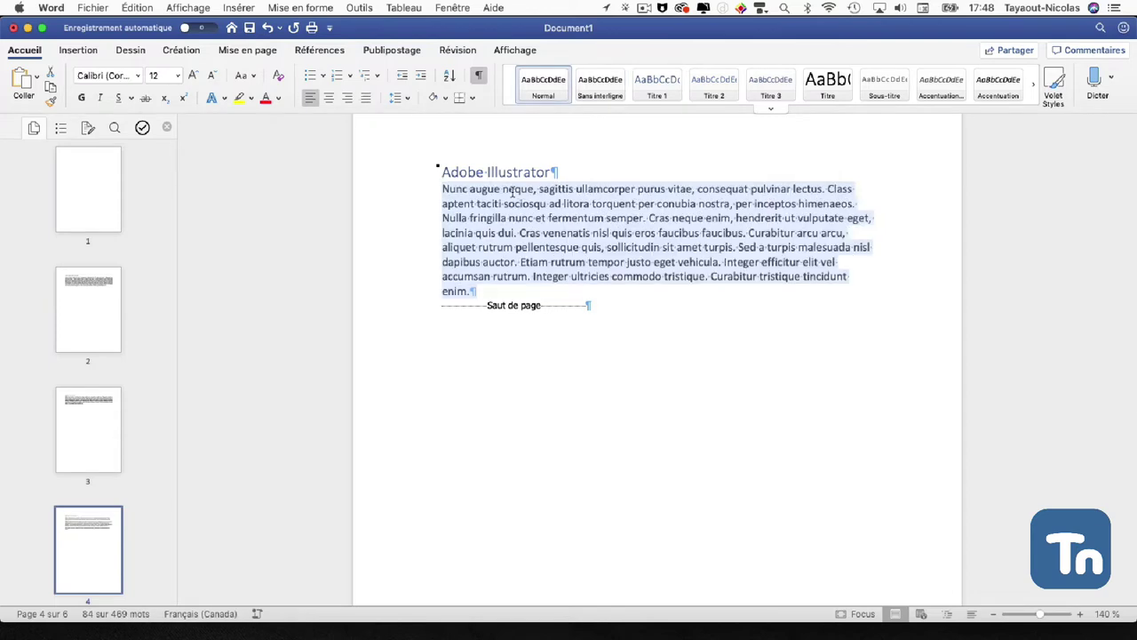
{"action": "scroll", "coordinate": [513, 192], "scroll_direction": "up", "scroll_amount": 5}
{"action": "scroll", "coordinate": [521, 252], "scroll_direction": "up", "scroll_amount": 10}
{"action": "scroll", "coordinate": [520, 252], "scroll_direction": "up", "scroll_amount": 5}
{"action": "scroll", "coordinate": [581, 330], "scroll_direction": "up", "scroll_amount": 3}
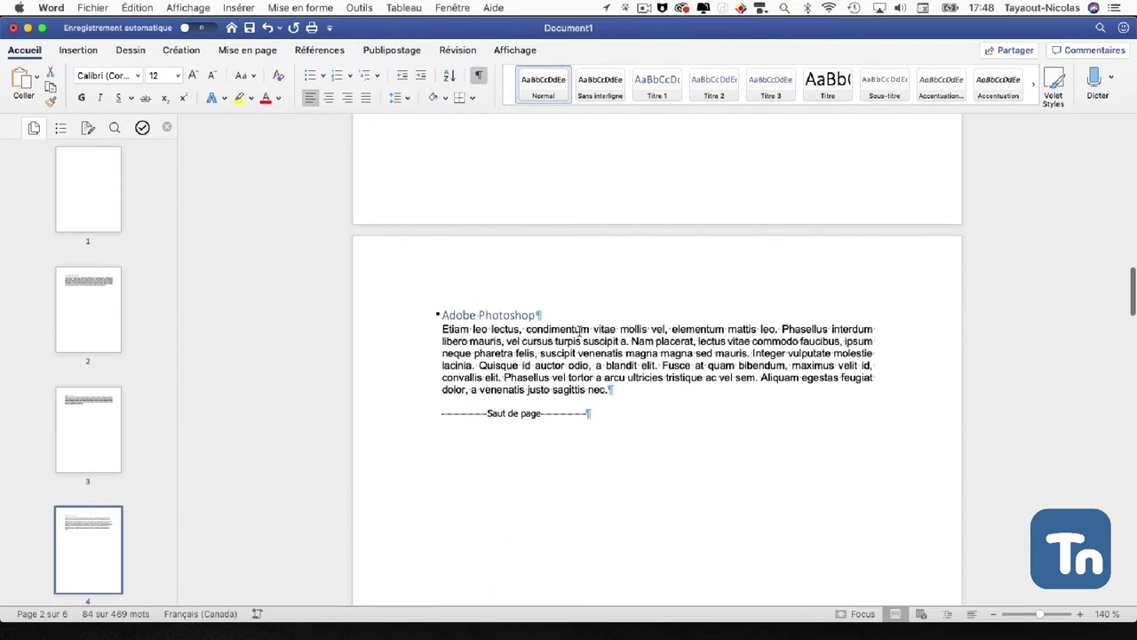
{"action": "left_click_drag", "start_coordinate": [616, 388], "coordinate": [425, 331]}
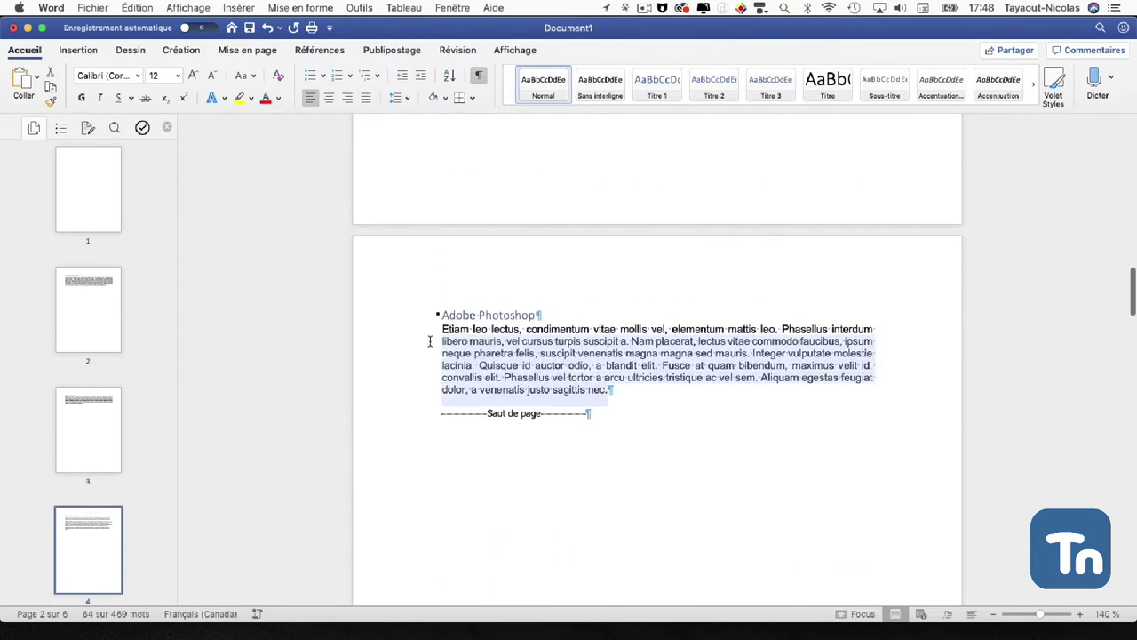
{"action": "left_click", "coordinate": [538, 100]}
{"action": "scroll", "coordinate": [601, 312], "scroll_direction": "down", "scroll_amount": 10}
{"action": "scroll", "coordinate": [627, 363], "scroll_direction": "down", "scroll_amount": 5}
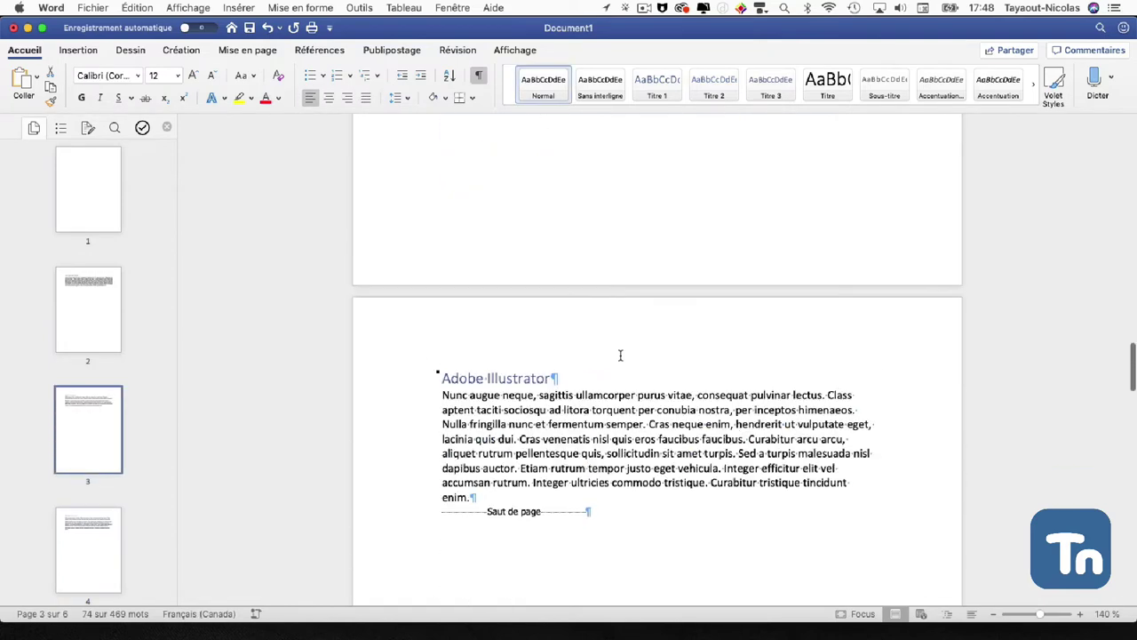
{"action": "scroll", "coordinate": [622, 356], "scroll_direction": "down", "scroll_amount": 5}
{"action": "scroll", "coordinate": [621, 356], "scroll_direction": "down", "scroll_amount": 5}
{"action": "scroll", "coordinate": [638, 360], "scroll_direction": "down", "scroll_amount": 3}
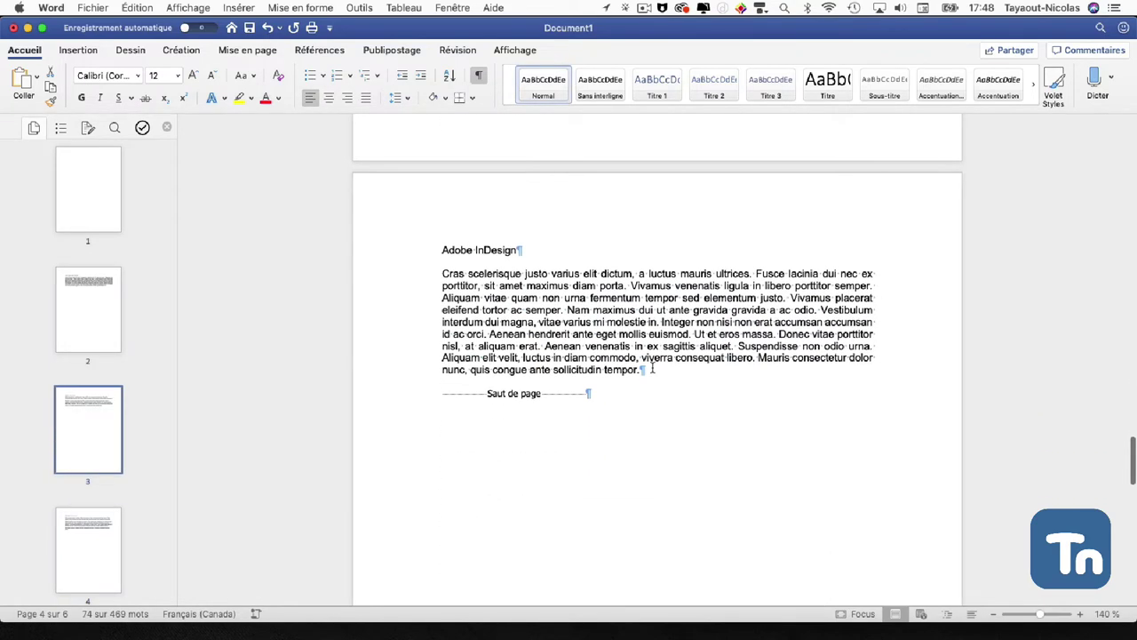
{"action": "left_click_drag", "start_coordinate": [652, 368], "coordinate": [442, 273]}
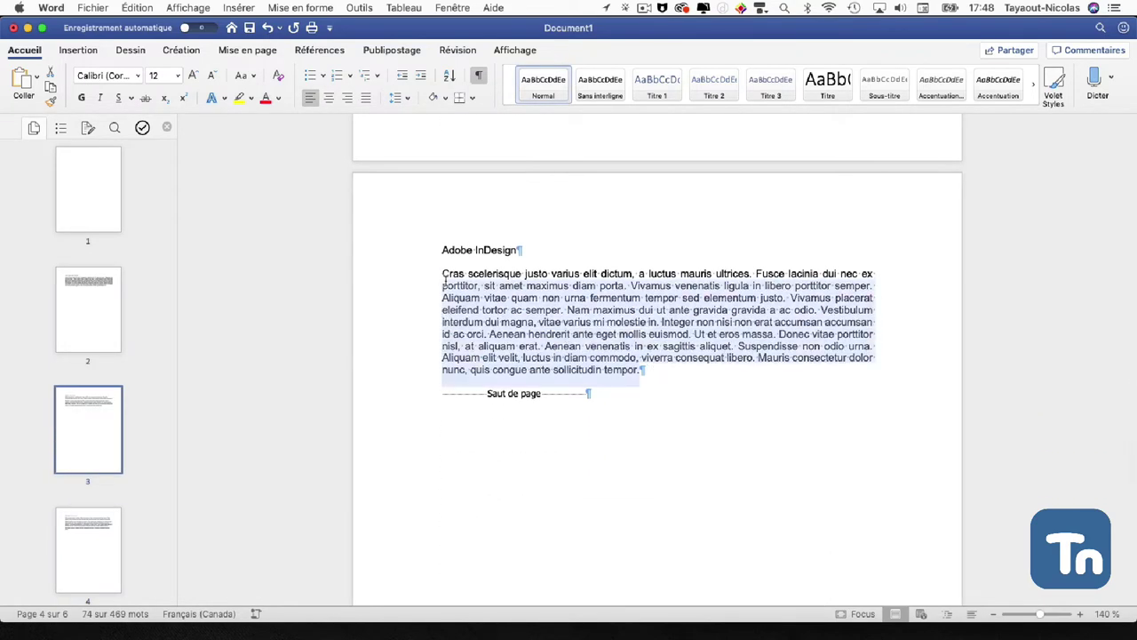
{"action": "left_click", "coordinate": [545, 102]}
- Apply the Normal style to the Premiere Pro body paragraph
{"action": "scroll", "coordinate": [560, 458], "scroll_direction": "down", "scroll_amount": 5}
{"action": "scroll", "coordinate": [558, 448], "scroll_direction": "down", "scroll_amount": 5}
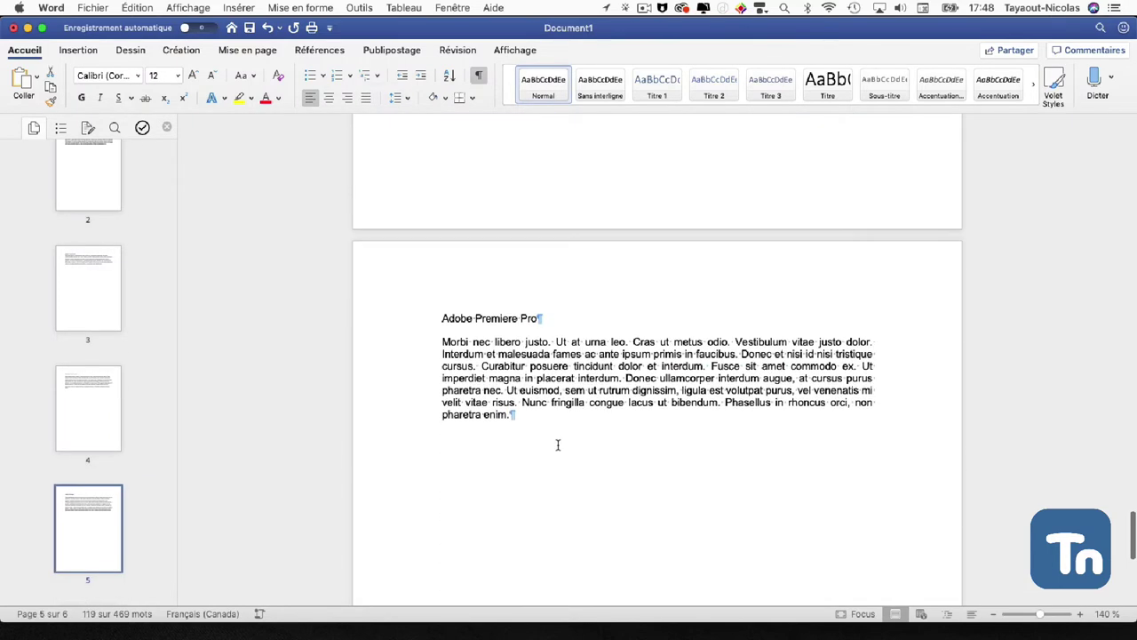
{"action": "left_click_drag", "start_coordinate": [544, 384], "coordinate": [440, 314]}
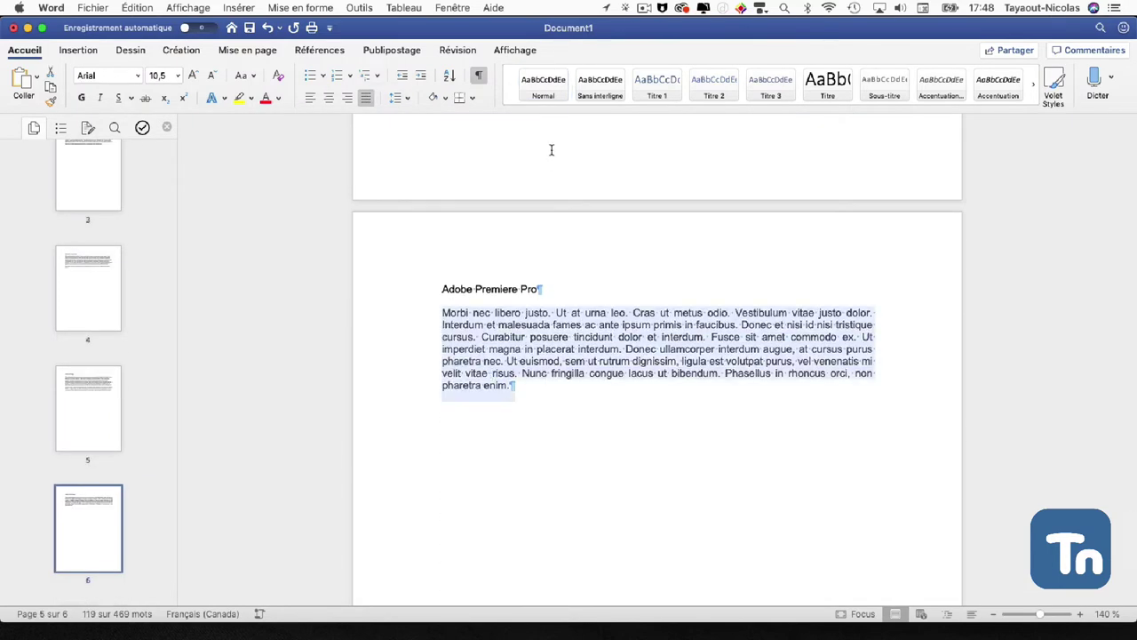
{"action": "left_click", "coordinate": [542, 87]}
{"action": "scroll", "coordinate": [722, 525], "scroll_direction": "down", "scroll_amount": 5}
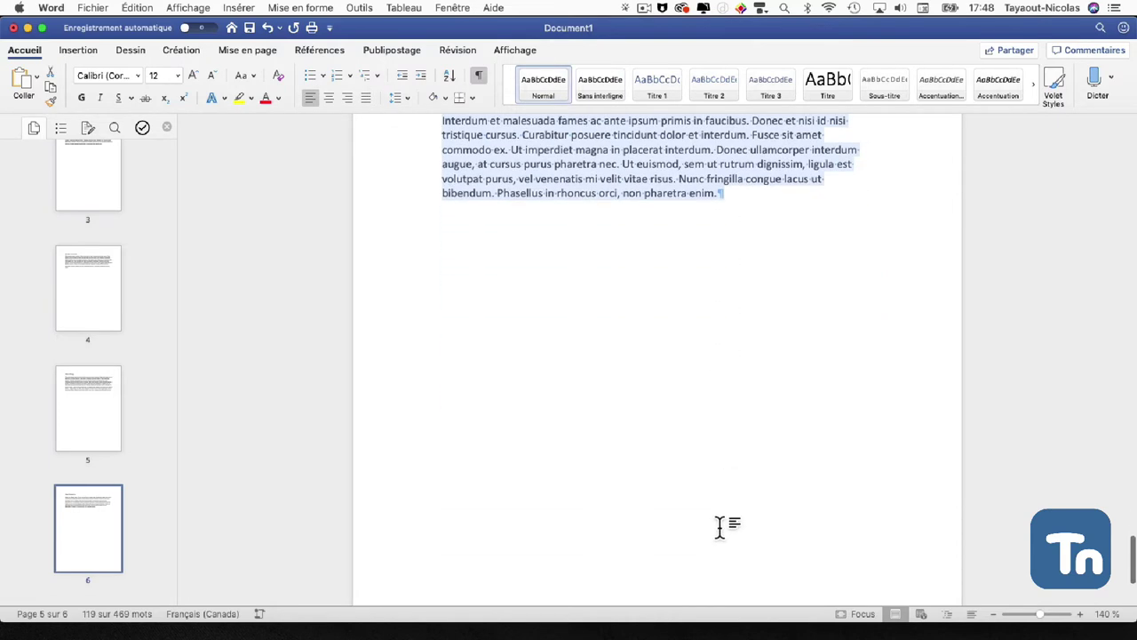
{"action": "scroll", "coordinate": [720, 527], "scroll_direction": "down", "scroll_amount": 1}
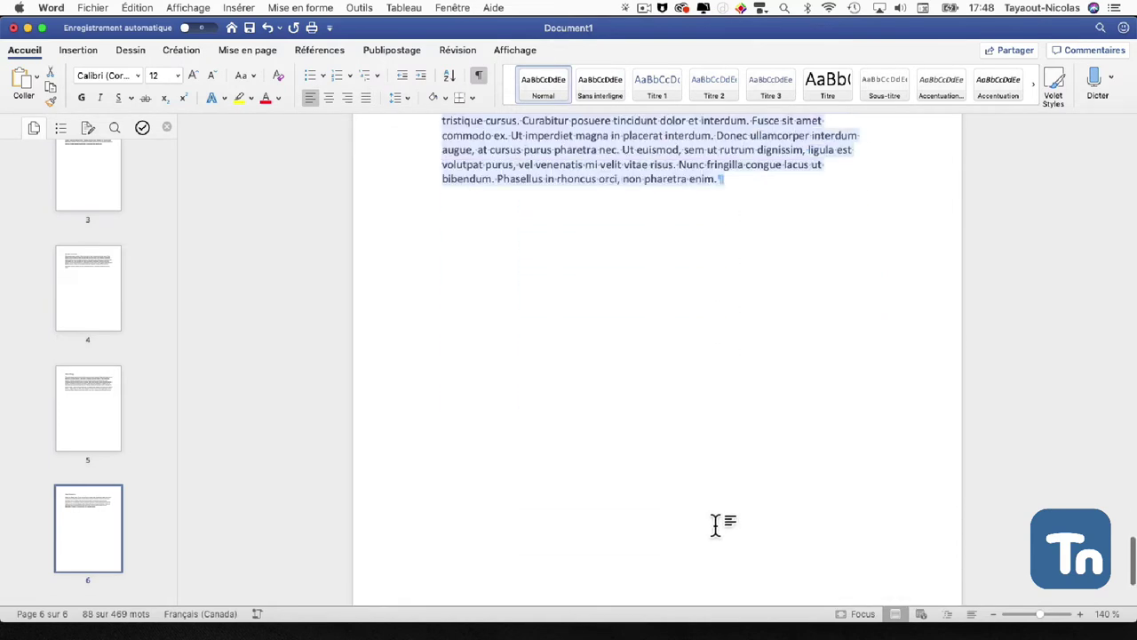
{"action": "scroll", "coordinate": [715, 524], "scroll_direction": "up", "scroll_amount": 5}
{"action": "scroll", "coordinate": [716, 524], "scroll_direction": "up", "scroll_amount": 10}
{"action": "scroll", "coordinate": [713, 523], "scroll_direction": "up", "scroll_amount": 10}
{"action": "scroll", "coordinate": [712, 522], "scroll_direction": "up", "scroll_amount": 5}
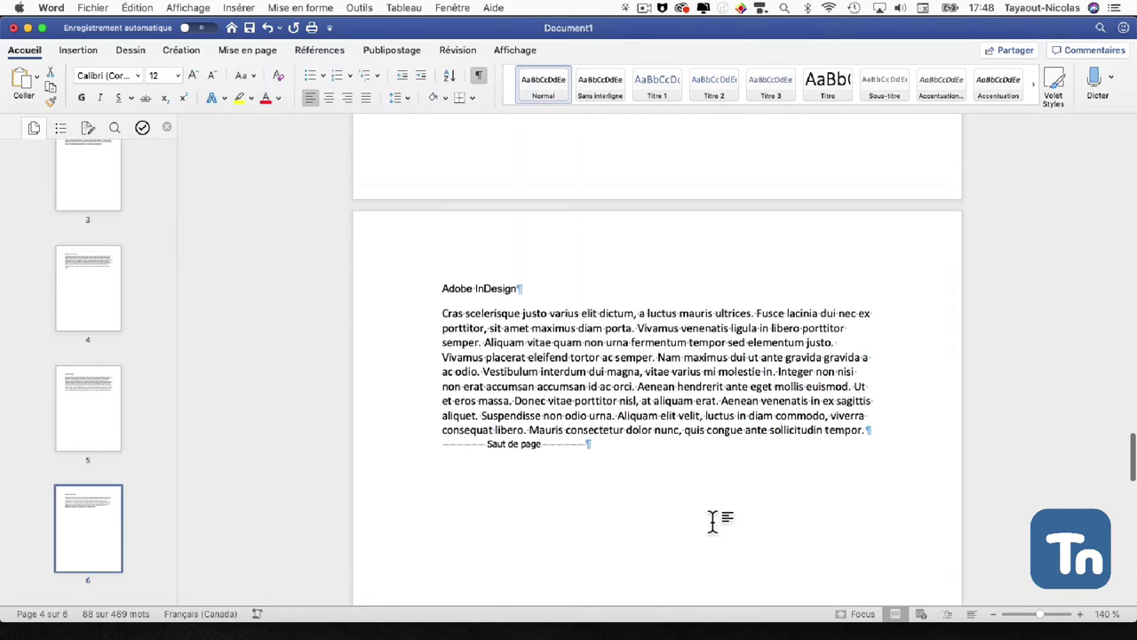
{"action": "scroll", "coordinate": [713, 521], "scroll_direction": "up", "scroll_amount": 5}
{"action": "scroll", "coordinate": [713, 521], "scroll_direction": "up", "scroll_amount": 3}
{"action": "scroll", "coordinate": [713, 522], "scroll_direction": "up", "scroll_amount": 4}
{"action": "scroll", "coordinate": [713, 521], "scroll_direction": "up", "scroll_amount": 1}
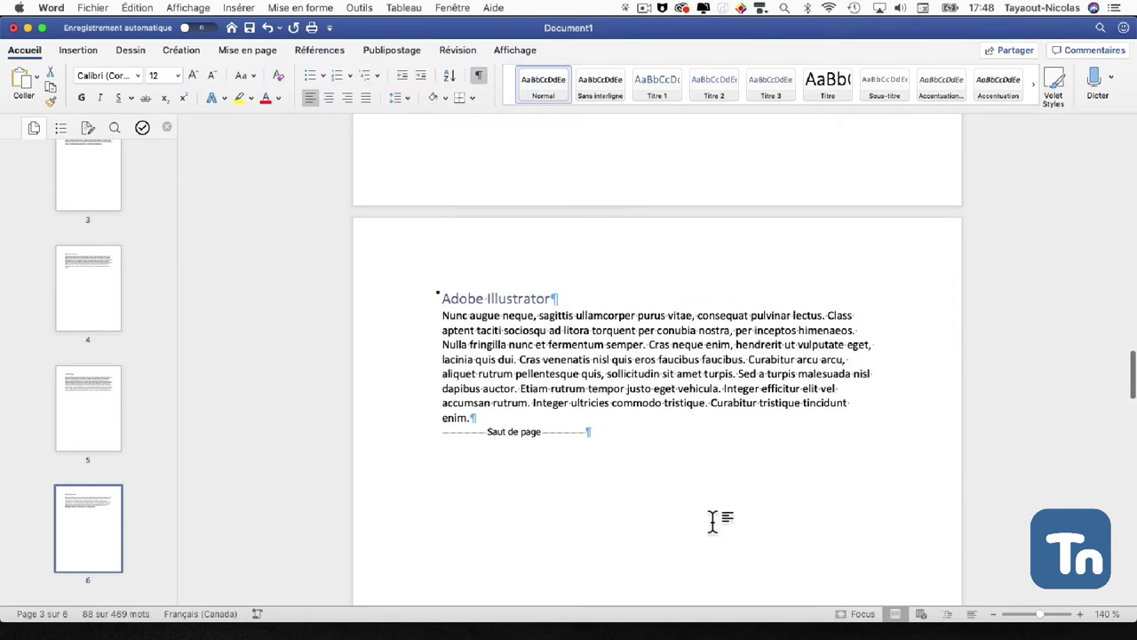
- Apply the Normal style to the introduction paragraph under 'Les logiciels Adobe'
{"action": "left_click_drag", "start_coordinate": [853, 401], "coordinate": [449, 342]}
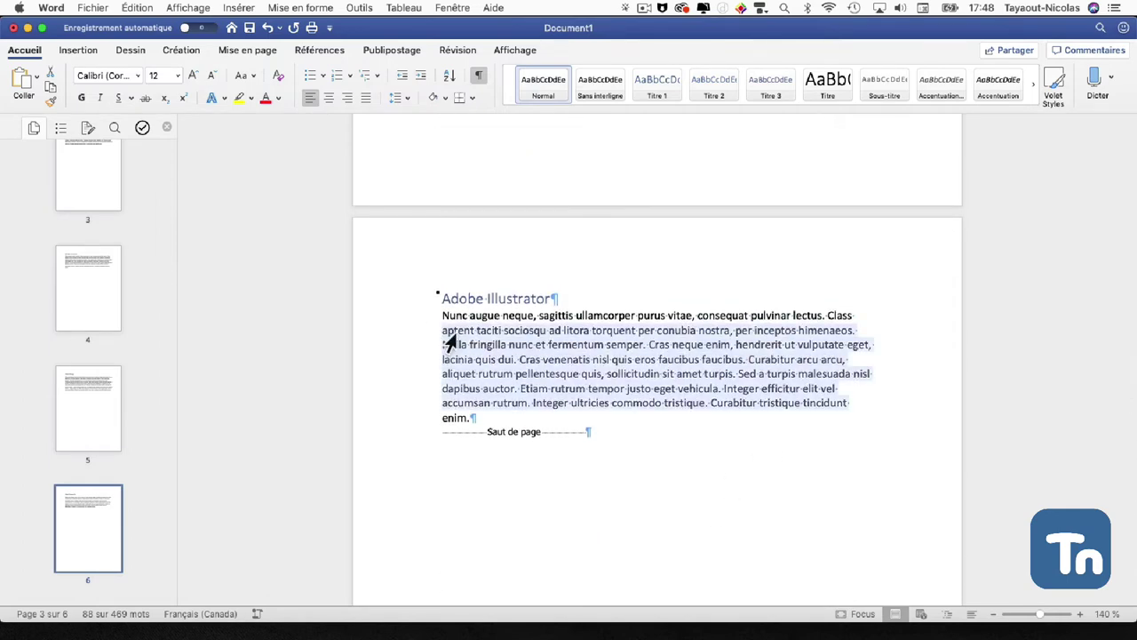
{"action": "scroll", "coordinate": [462, 337], "scroll_direction": "up", "scroll_amount": 2}
{"action": "scroll", "coordinate": [470, 347], "scroll_direction": "up", "scroll_amount": 5}
{"action": "scroll", "coordinate": [474, 347], "scroll_direction": "up", "scroll_amount": 5}
{"action": "scroll", "coordinate": [475, 348], "scroll_direction": "up", "scroll_amount": 1}
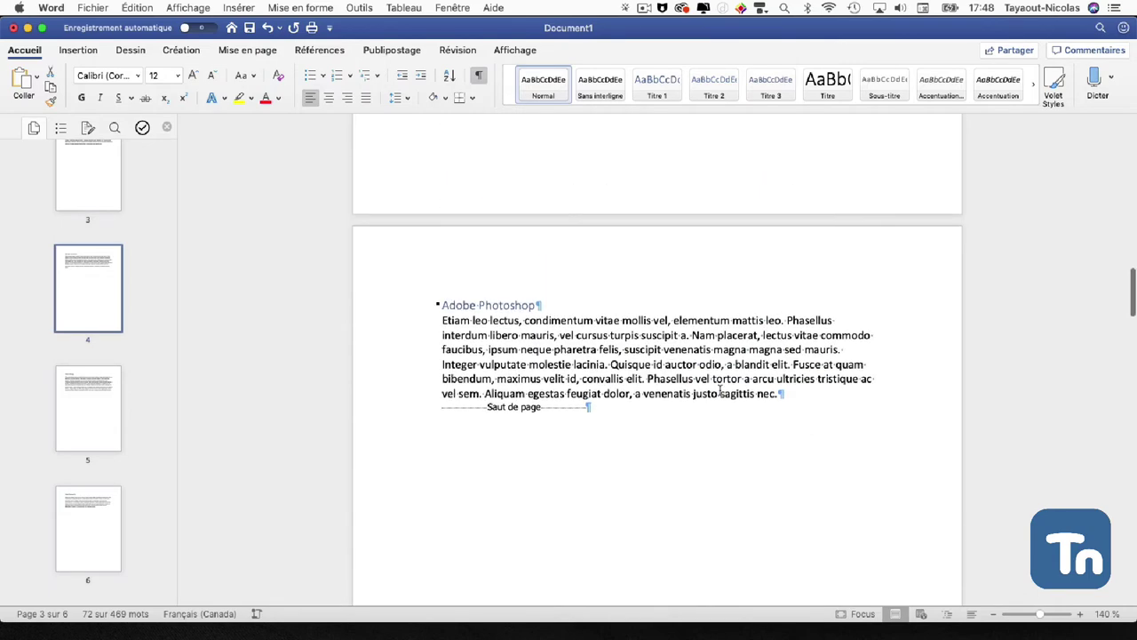
{"action": "scroll", "coordinate": [720, 391], "scroll_direction": "up", "scroll_amount": 10}
{"action": "scroll", "coordinate": [761, 394], "scroll_direction": "up", "scroll_amount": 12}
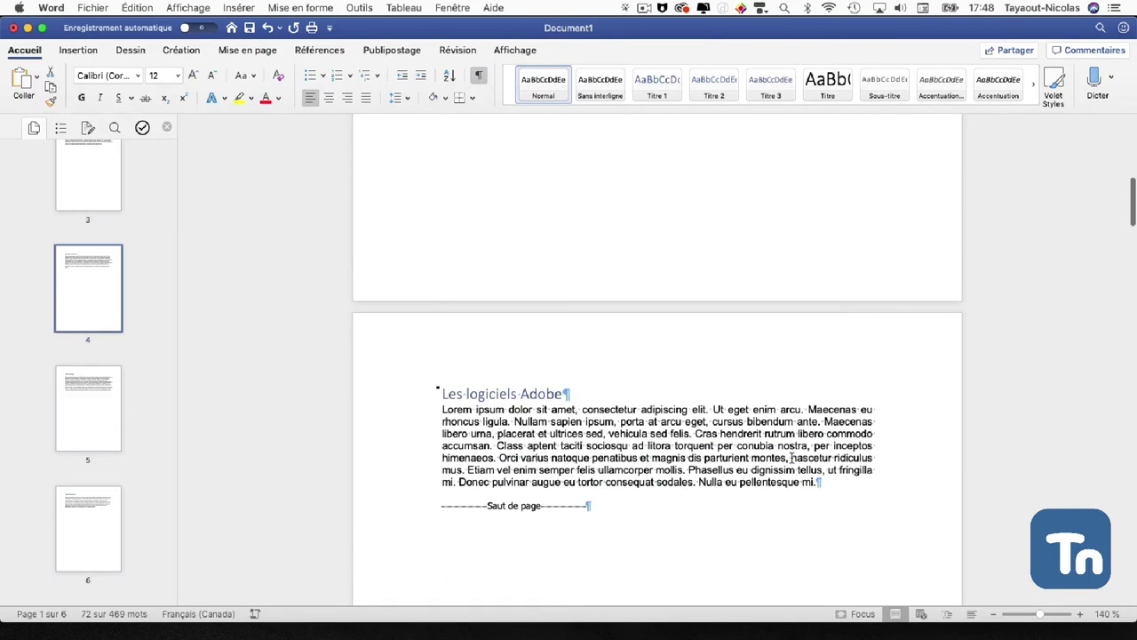
{"action": "left_click_drag", "start_coordinate": [825, 483], "coordinate": [414, 414]}
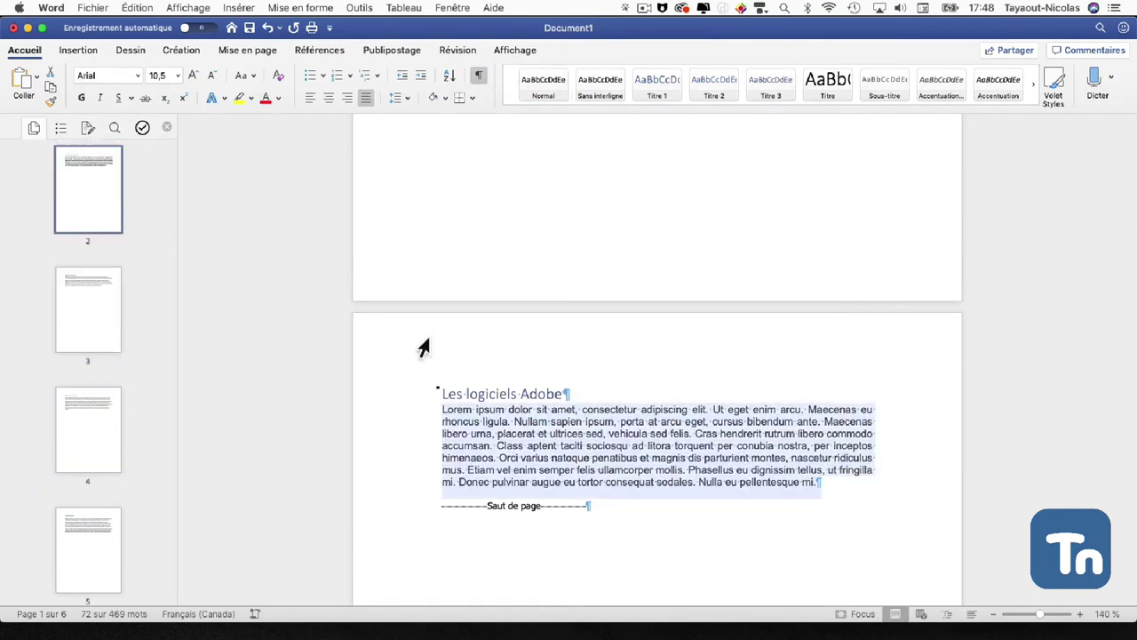
{"action": "left_click", "coordinate": [533, 94]}
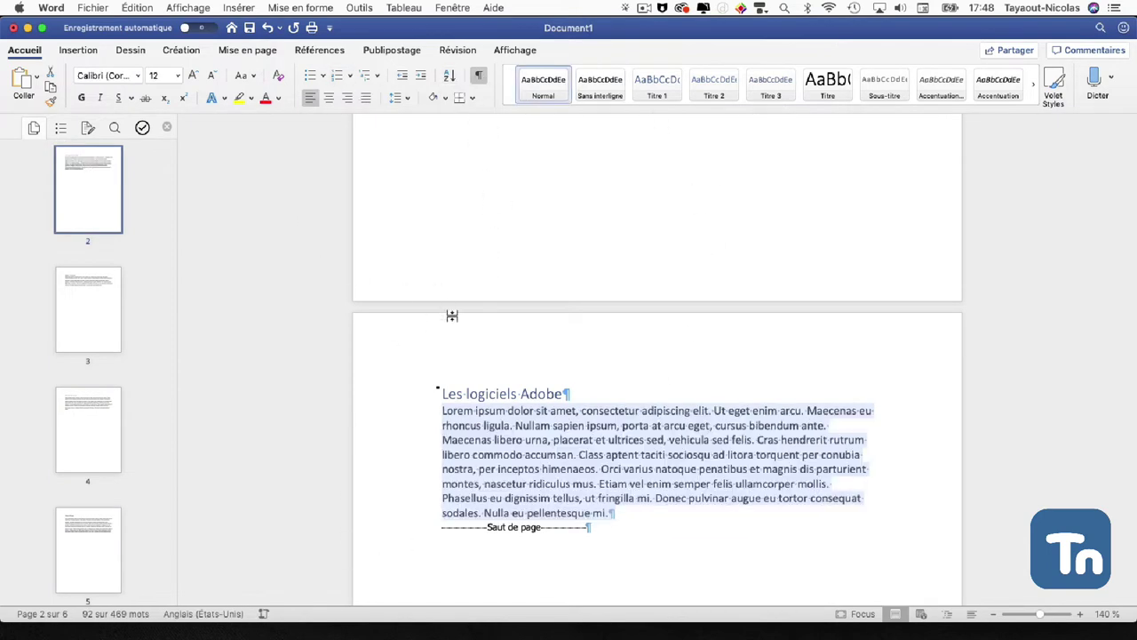
{"action": "scroll", "coordinate": [622, 373], "scroll_direction": "down", "scroll_amount": 10}
{"action": "scroll", "coordinate": [617, 356], "scroll_direction": "down", "scroll_amount": 10}
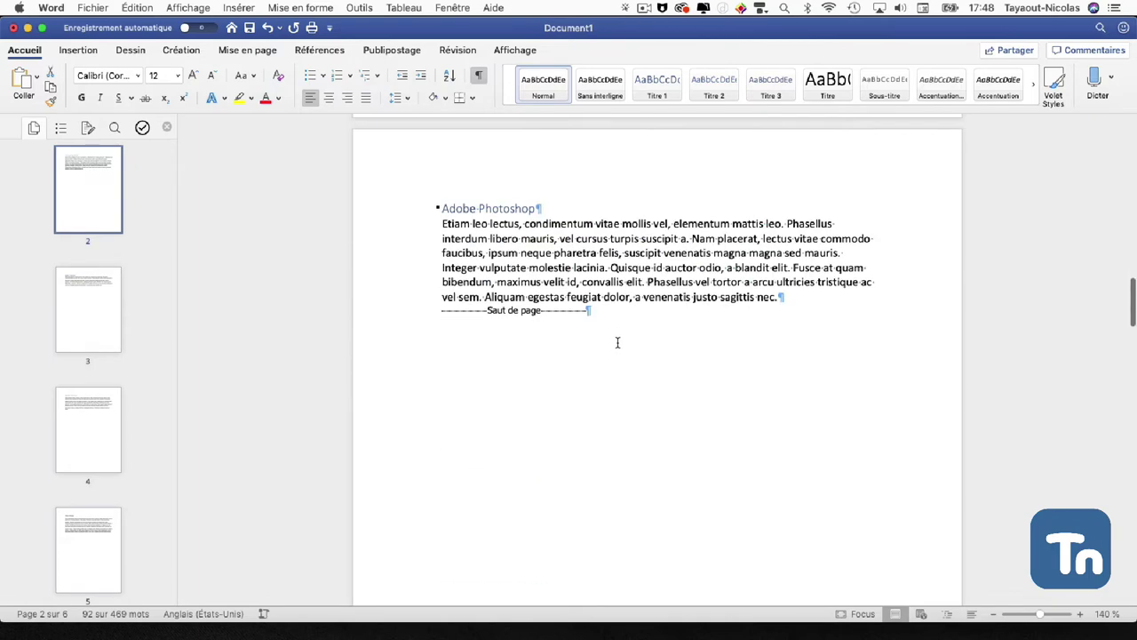
{"action": "scroll", "coordinate": [617, 340], "scroll_direction": "down", "scroll_amount": 10}
{"action": "scroll", "coordinate": [619, 340], "scroll_direction": "down", "scroll_amount": 10}
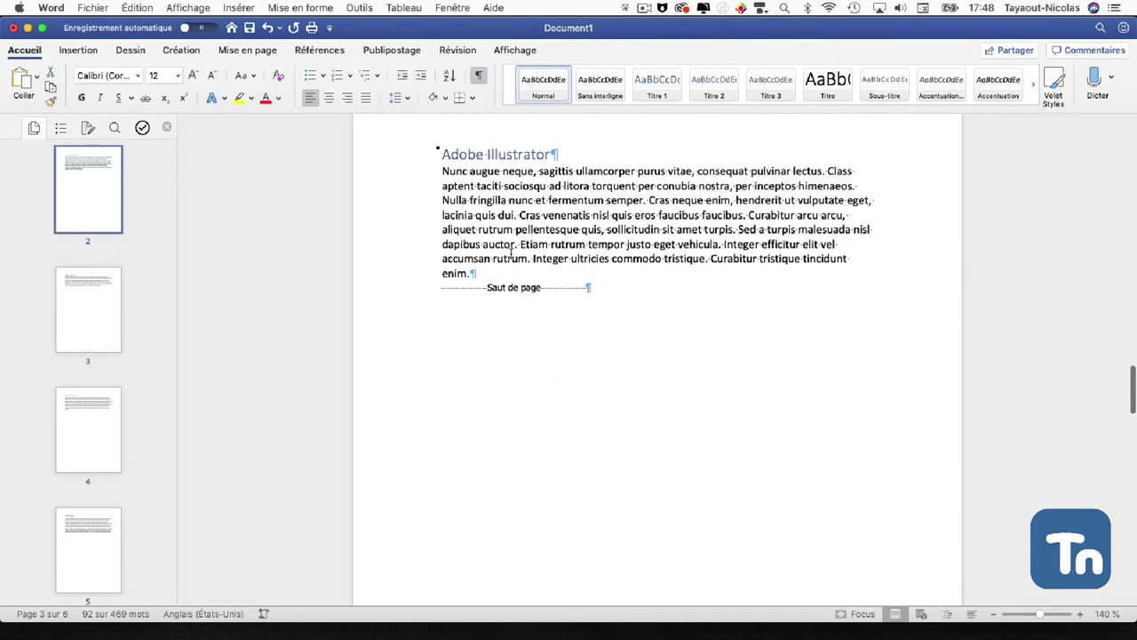
- Duplicate the Illustrator heading and paragraph below the section, renaming the copy 'Adobe Illustrator Plug-ins'
{"action": "left_click_drag", "start_coordinate": [489, 272], "coordinate": [431, 158]}
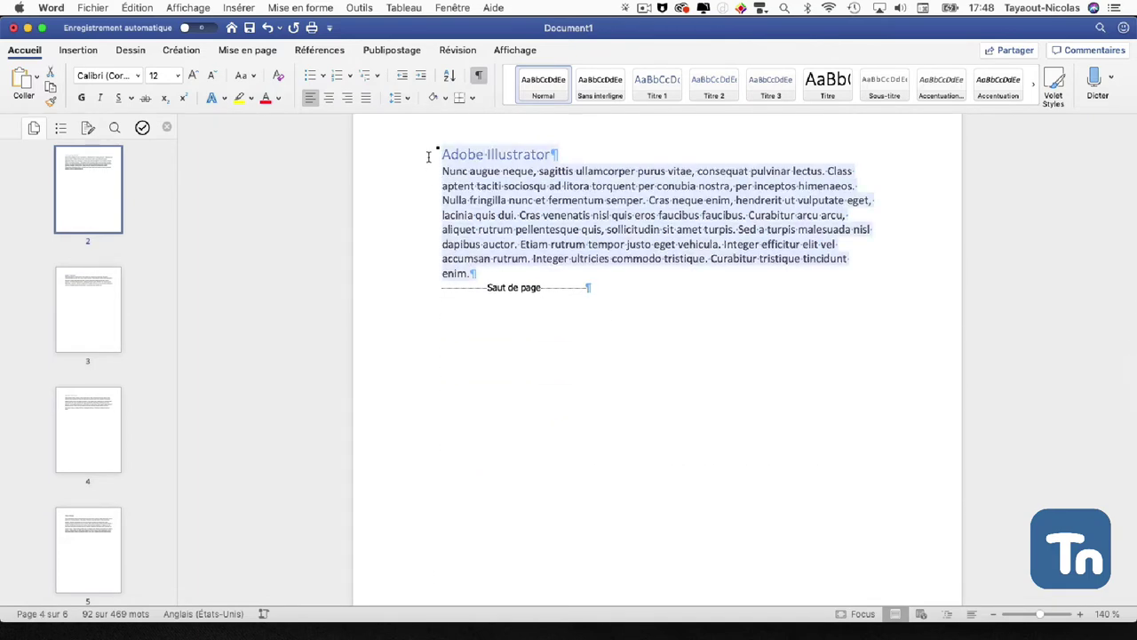
{"action": "left_click", "coordinate": [479, 278]}
{"action": "key", "text": "Return"}
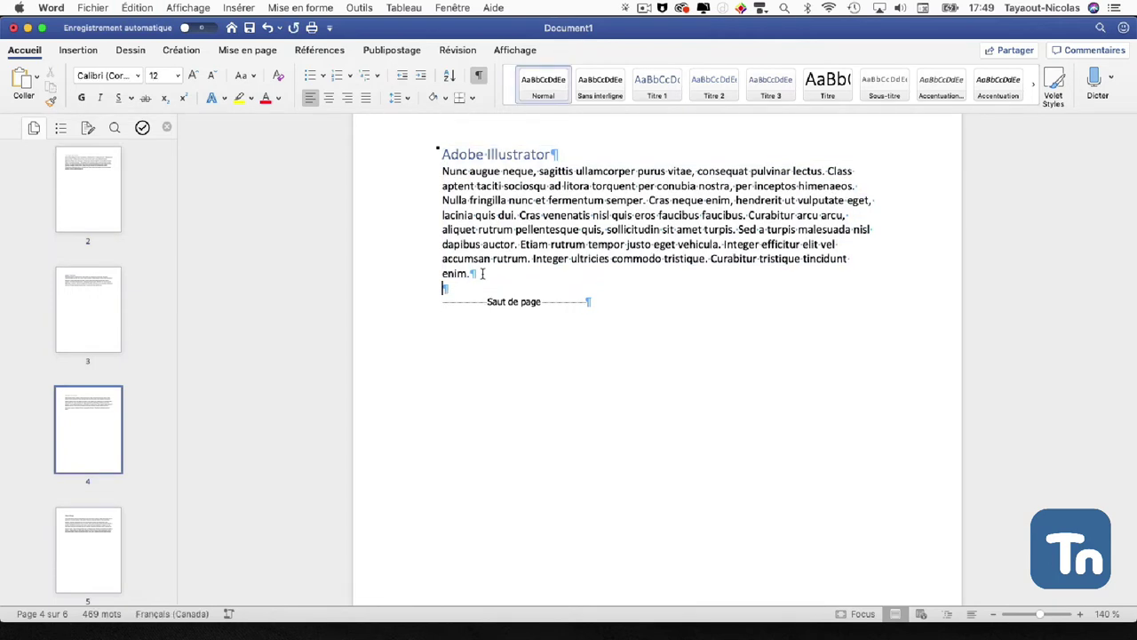
{"action": "type", "text": "Adobe Illustrator Nunc augue neque, sagittis ullamcorper purus vitae, consequat pulvinar lectus. Class aptent taciti sociosqu ad litora torquent per conubia nostra, per inceptos himenaeos. Nulla fringilla nunc et fermentum semper. Cras neque enim, hendrerit ut vulputate eget, lacinia quis dui. Cras venenatis nisl quis eros faucibus faucibus. Curabitur arcu arcu, aliquet rutrum pellentesque quis, sollicitudin sit amet turpis. Sed a turpis malesuada nisl dapibus auctor. Etiam rutrum tempor justo eget vehicula. Integer efficitur elit vel accumsan rutrum. Integer ultricies commodo tristique. Curabitur tristique tincidunt enim."}
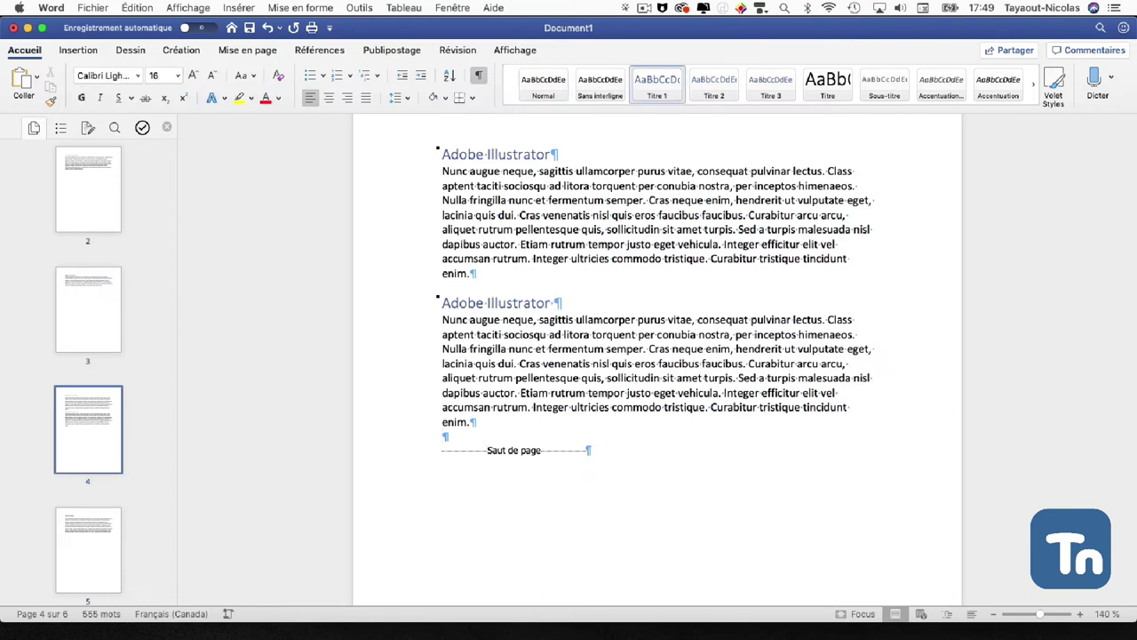
{"action": "type", "text": "ug-ins"}
- Style the Plug-ins heading as Titre 3 and the original Illustrator heading as Titre 2
{"action": "left_click_drag", "start_coordinate": [613, 302], "coordinate": [444, 302]}
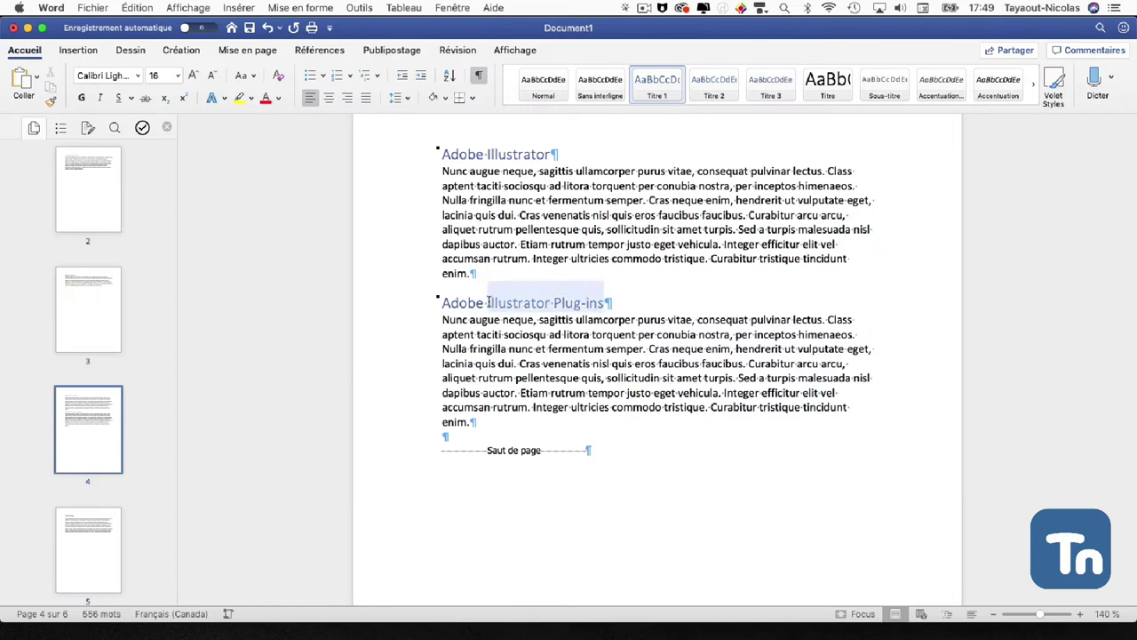
{"action": "left_click", "coordinate": [771, 84]}
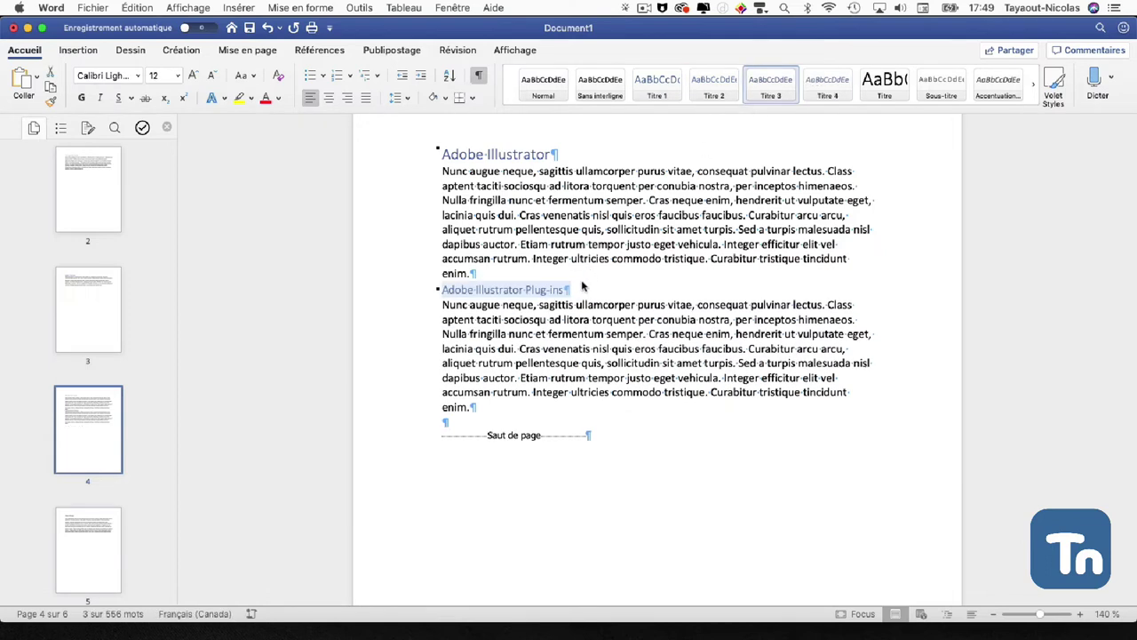
{"action": "left_click_drag", "start_coordinate": [560, 155], "coordinate": [442, 154]}
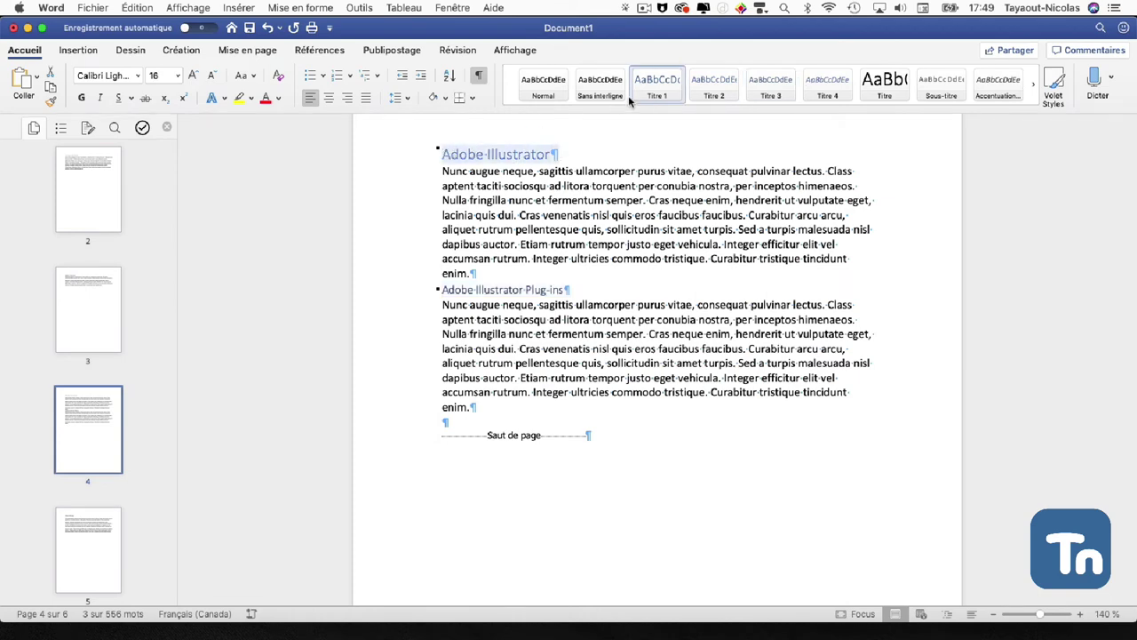
{"action": "left_click", "coordinate": [721, 86]}
- Apply the Titre 2 style to the Adobe InDesign and Adobe Premiere Pro headings
{"action": "scroll", "coordinate": [587, 391], "scroll_direction": "down", "scroll_amount": 10}
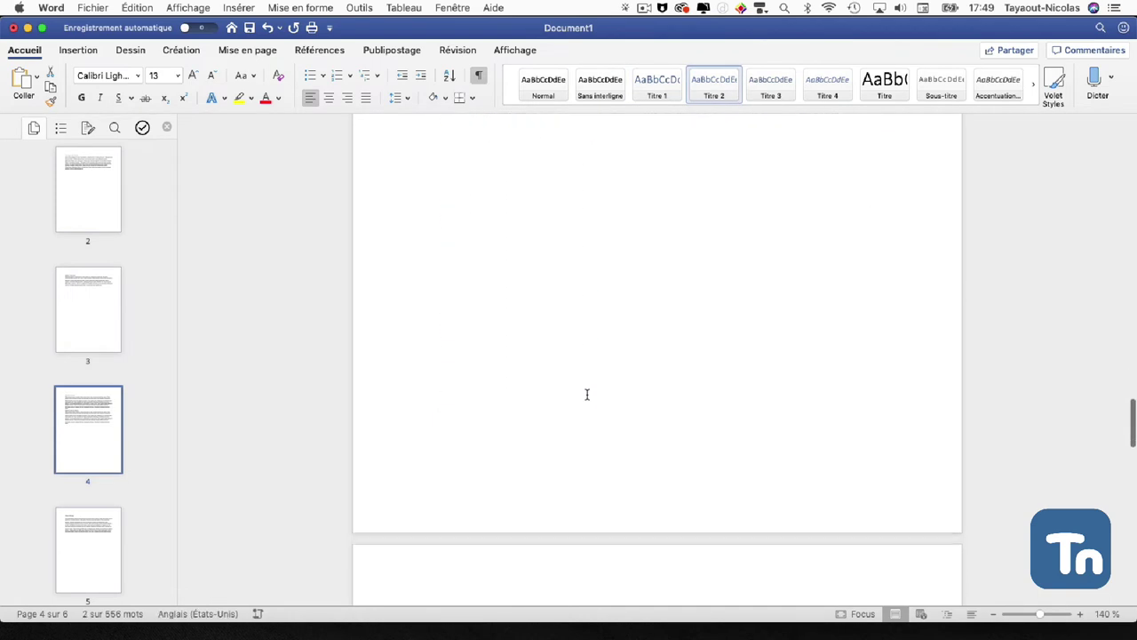
{"action": "left_click_drag", "start_coordinate": [554, 347], "coordinate": [436, 348]}
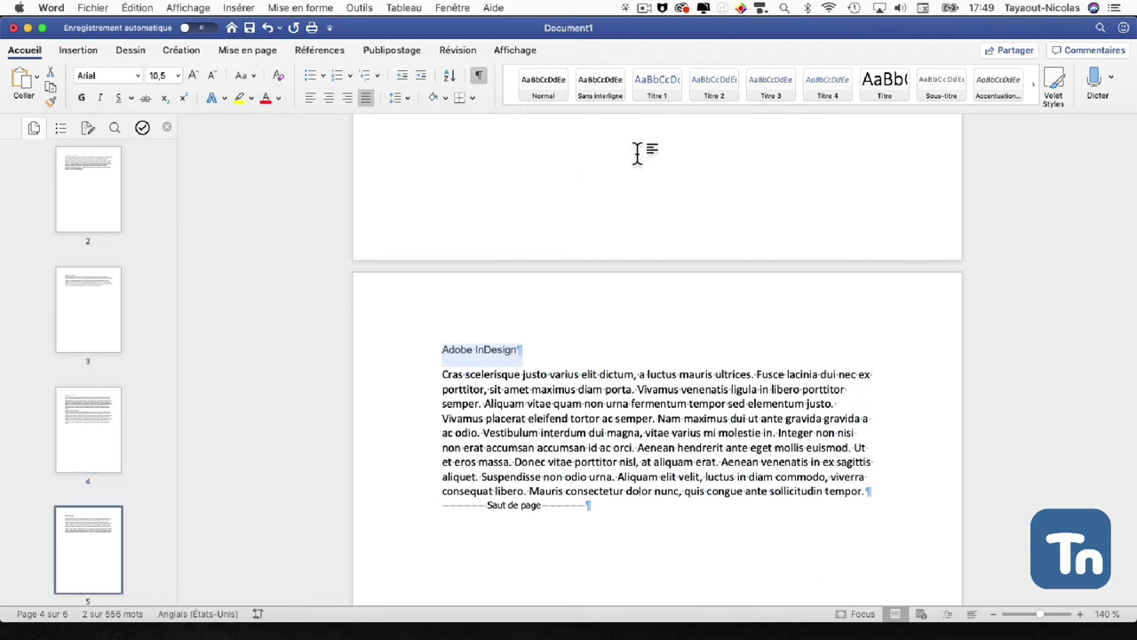
{"action": "left_click", "coordinate": [710, 99]}
{"action": "scroll", "coordinate": [614, 380], "scroll_direction": "down", "scroll_amount": 15}
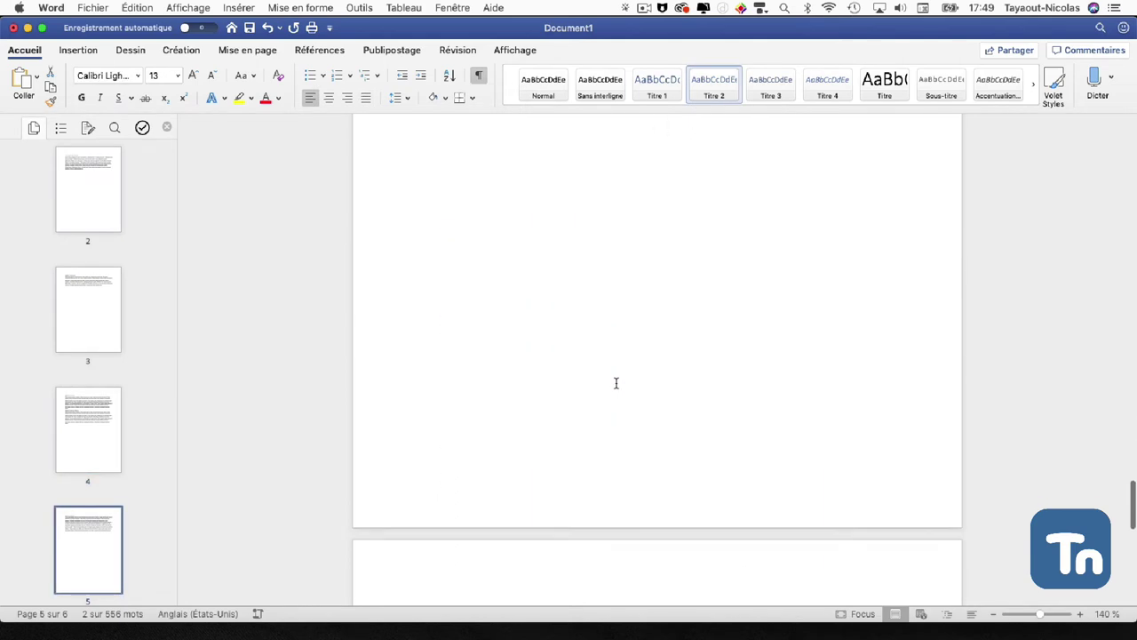
{"action": "left_click_drag", "start_coordinate": [545, 297], "coordinate": [422, 297]}
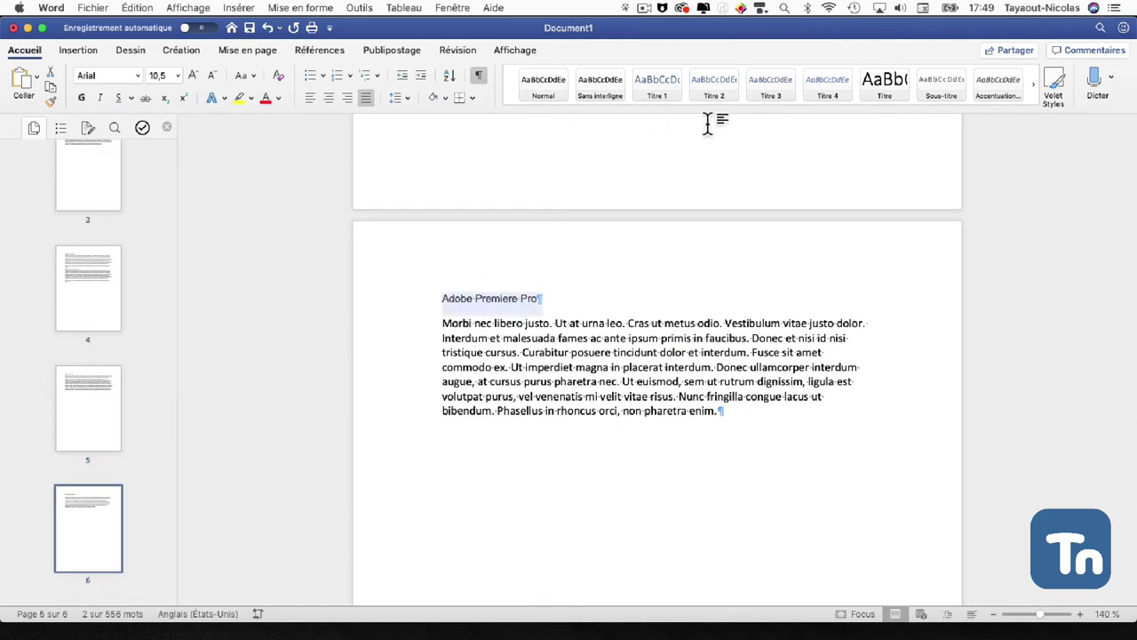
{"action": "left_click", "coordinate": [715, 93]}
{"action": "scroll", "coordinate": [650, 463], "scroll_direction": "down", "scroll_amount": 5}
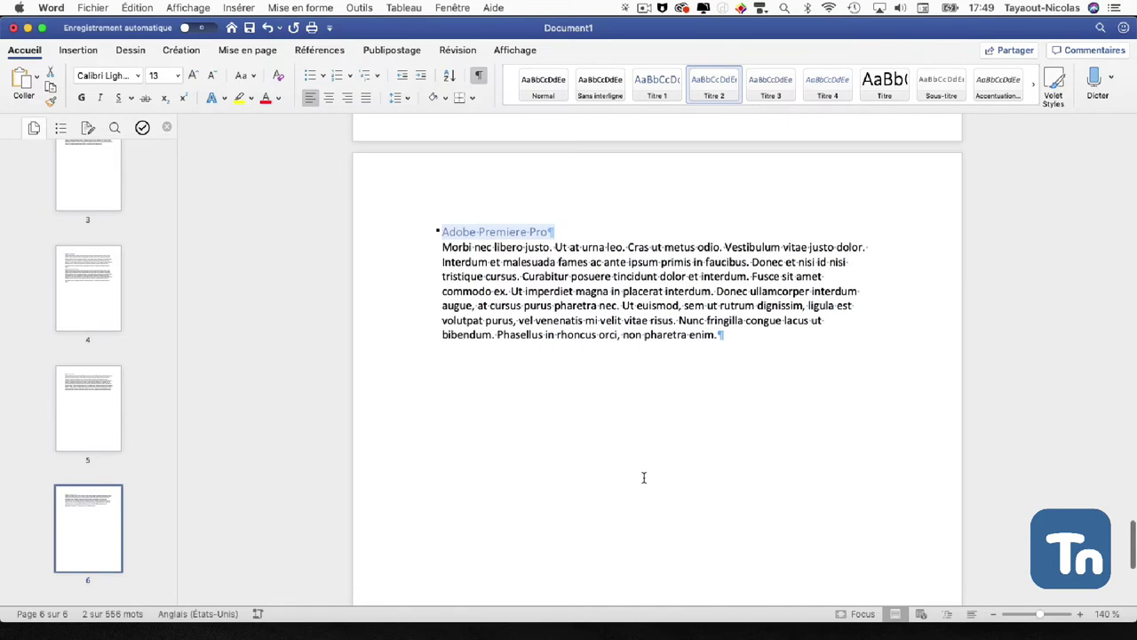
{"action": "scroll", "coordinate": [640, 458], "scroll_direction": "up", "scroll_amount": 5}
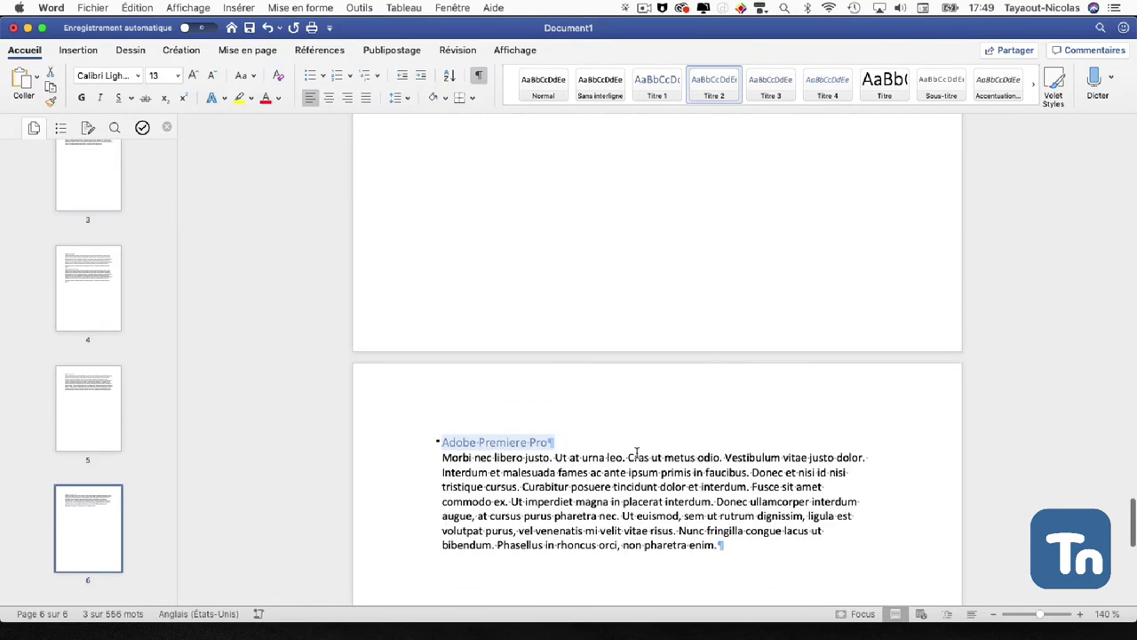
{"action": "scroll", "coordinate": [569, 400], "scroll_direction": "up", "scroll_amount": 2}
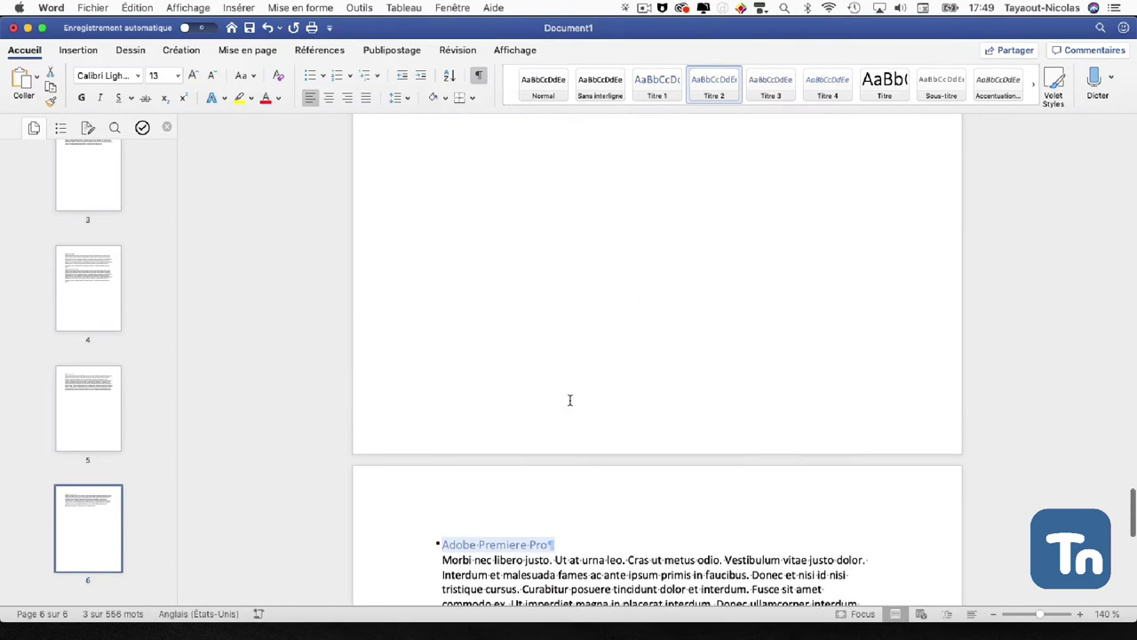
{"action": "scroll", "coordinate": [569, 400], "scroll_direction": "up", "scroll_amount": 5}
{"action": "scroll", "coordinate": [573, 400], "scroll_direction": "up", "scroll_amount": 4}
{"action": "scroll", "coordinate": [585, 399], "scroll_direction": "up", "scroll_amount": 5}
{"action": "scroll", "coordinate": [585, 400], "scroll_direction": "up", "scroll_amount": 3}
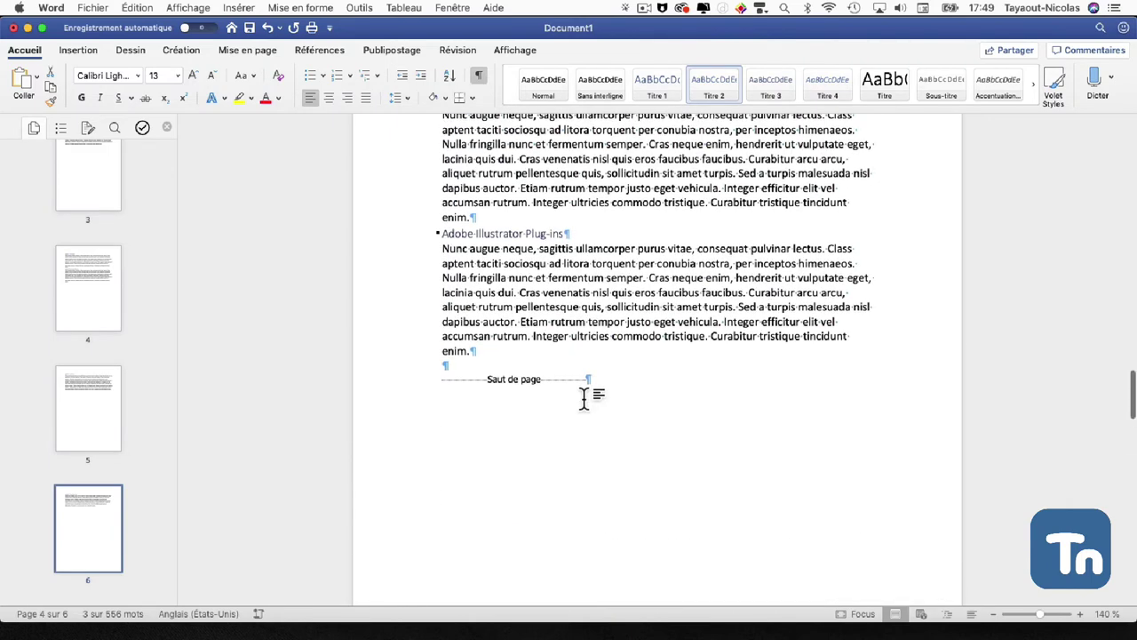
{"action": "scroll", "coordinate": [584, 393], "scroll_direction": "up", "scroll_amount": 2}
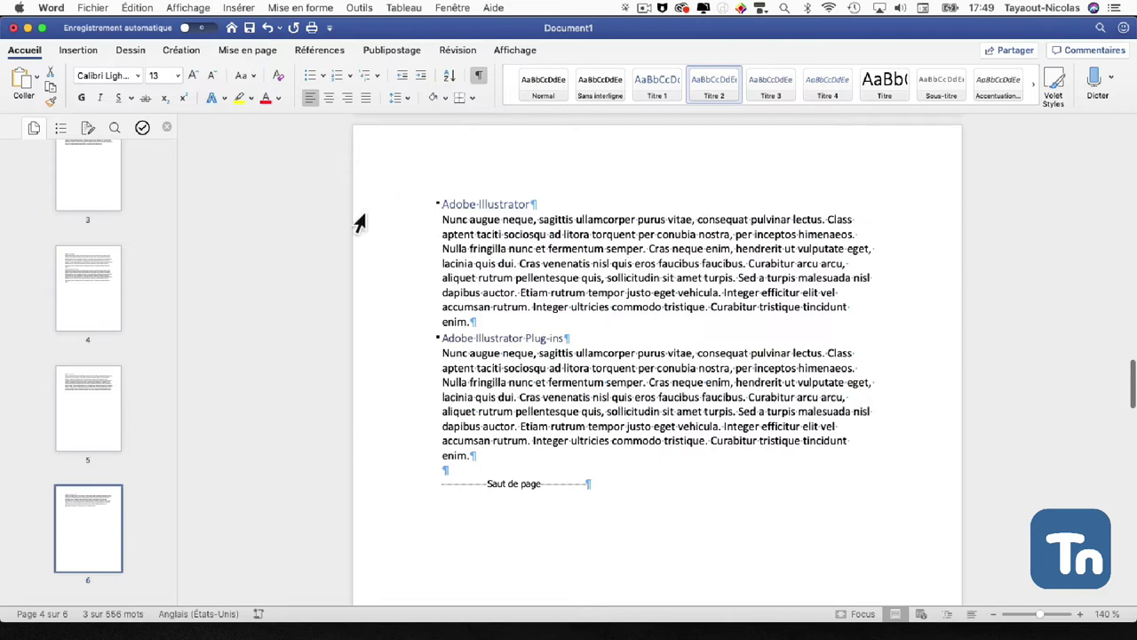
- Open the Styles pane and apply the orange style set to the document
{"action": "left_click", "coordinate": [1059, 83]}
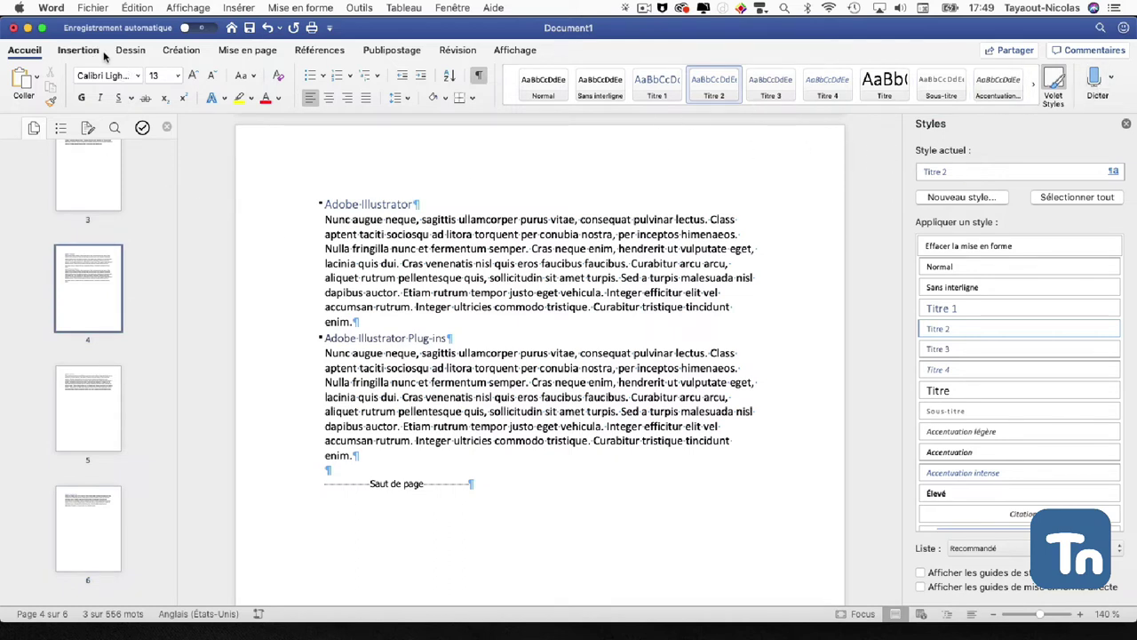
{"action": "left_click", "coordinate": [182, 51]}
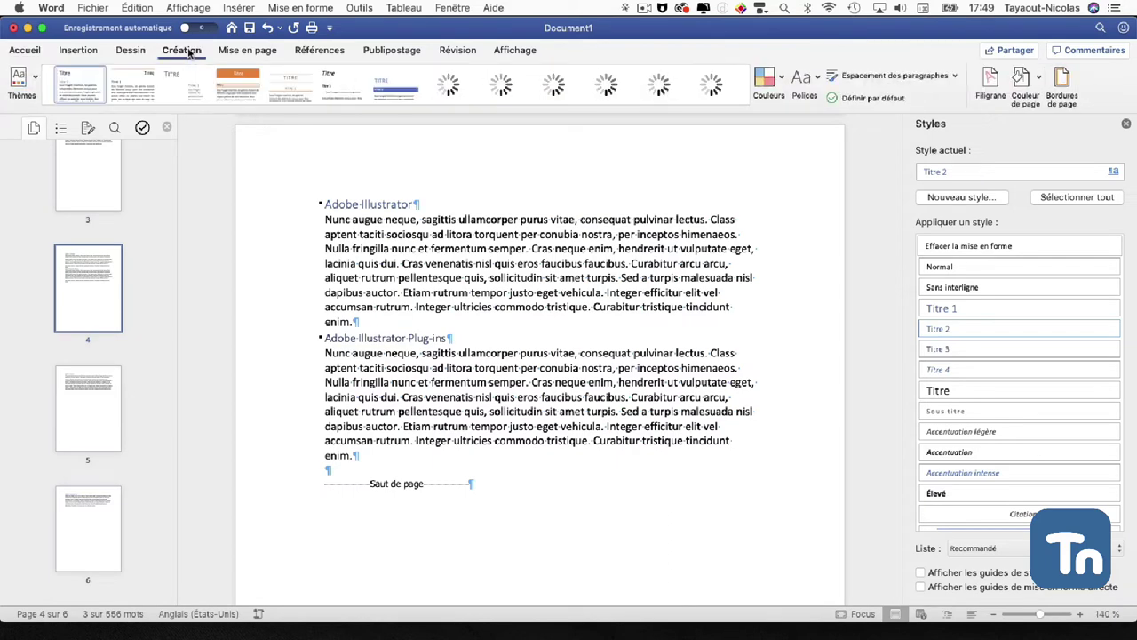
{"action": "left_click", "coordinate": [254, 84]}
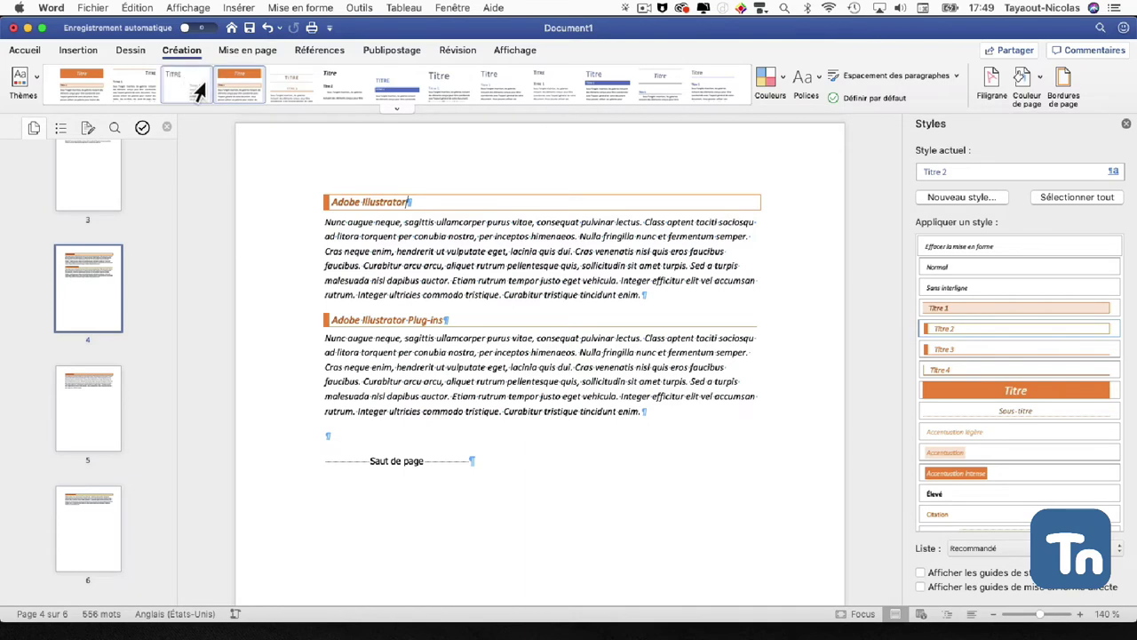
{"action": "scroll", "coordinate": [396, 208], "scroll_direction": "up", "scroll_amount": 5}
{"action": "scroll", "coordinate": [396, 208], "scroll_direction": "up", "scroll_amount": 20}
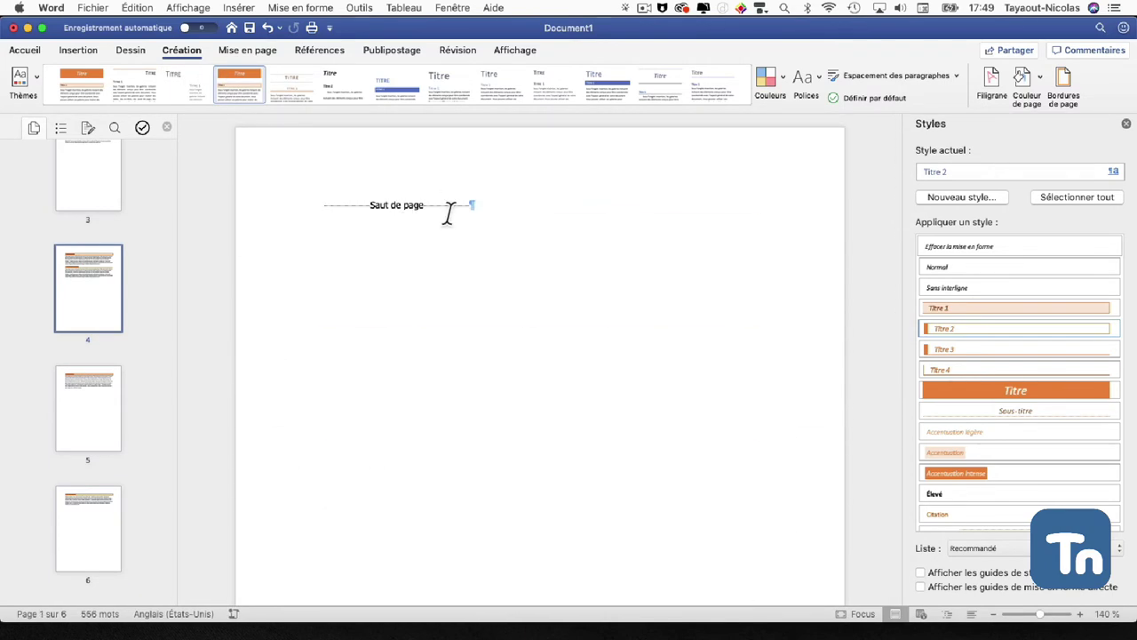
{"action": "scroll", "coordinate": [446, 214], "scroll_direction": "down", "scroll_amount": 10}
{"action": "scroll", "coordinate": [446, 213], "scroll_direction": "down", "scroll_amount": 5}
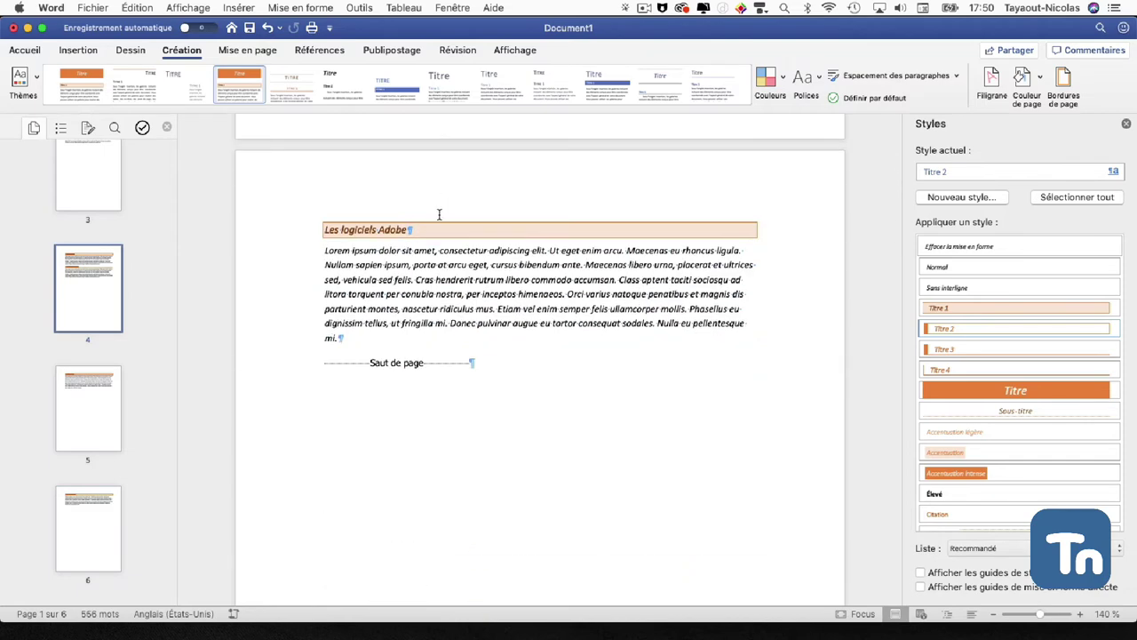
- Select the 'Les logiciels Adobe' title heading and review the restyled document
{"action": "left_click_drag", "start_coordinate": [434, 239], "coordinate": [327, 227]}
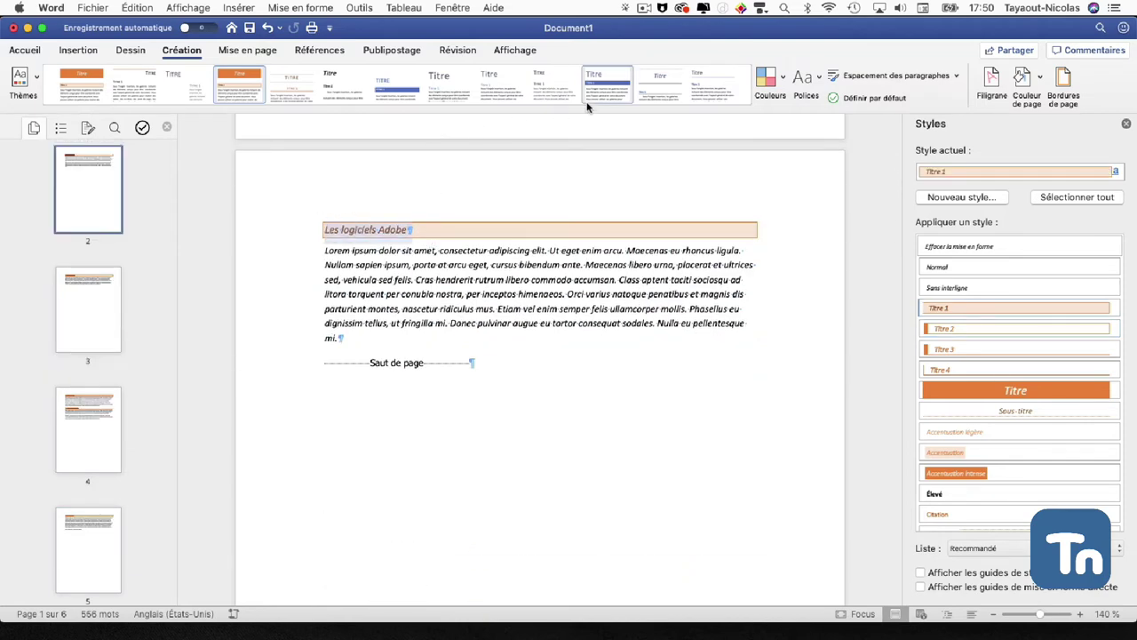
{"action": "left_click", "coordinate": [25, 50]}
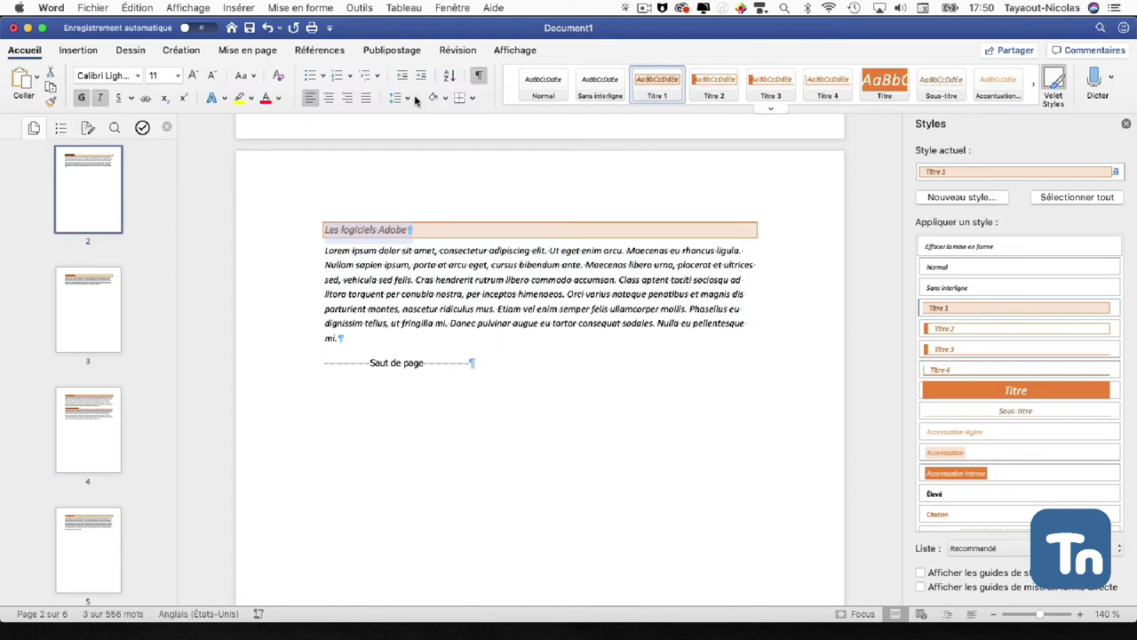
{"action": "scroll", "coordinate": [426, 340], "scroll_direction": "down", "scroll_amount": 10}
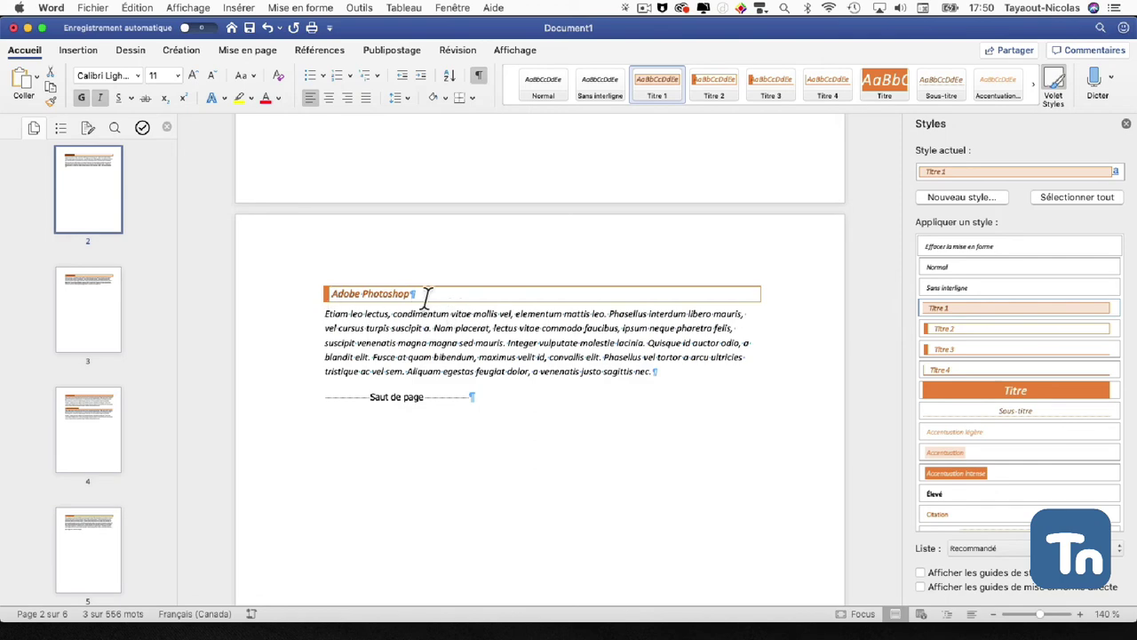
{"action": "scroll", "coordinate": [467, 302], "scroll_direction": "down", "scroll_amount": 10}
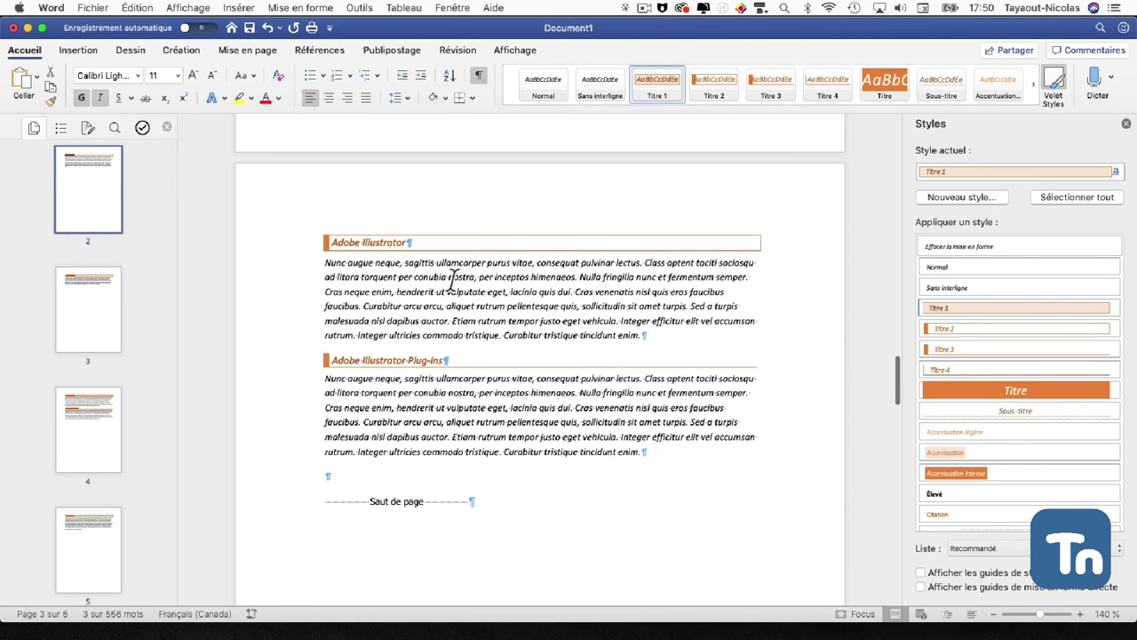
{"action": "scroll", "coordinate": [458, 364], "scroll_direction": "down", "scroll_amount": 5}
{"action": "scroll", "coordinate": [465, 368], "scroll_direction": "up", "scroll_amount": 4}
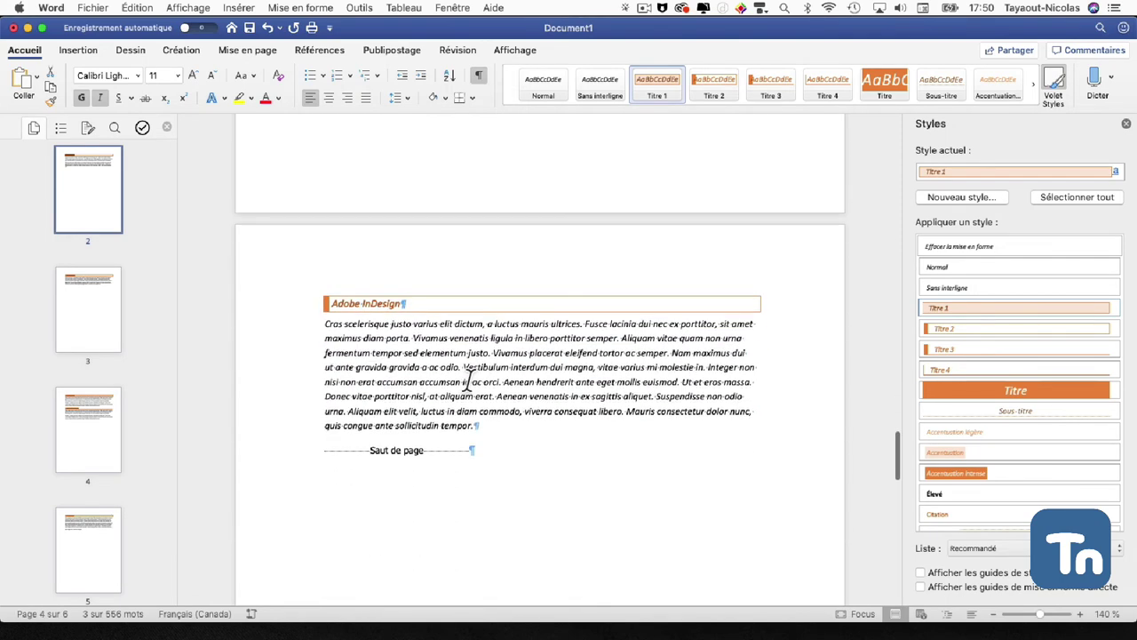
{"action": "scroll", "coordinate": [465, 357], "scroll_direction": "down", "scroll_amount": 12}
{"action": "scroll", "coordinate": [453, 342], "scroll_direction": "down", "scroll_amount": 4}
{"action": "scroll", "coordinate": [447, 327], "scroll_direction": "up", "scroll_amount": 5}
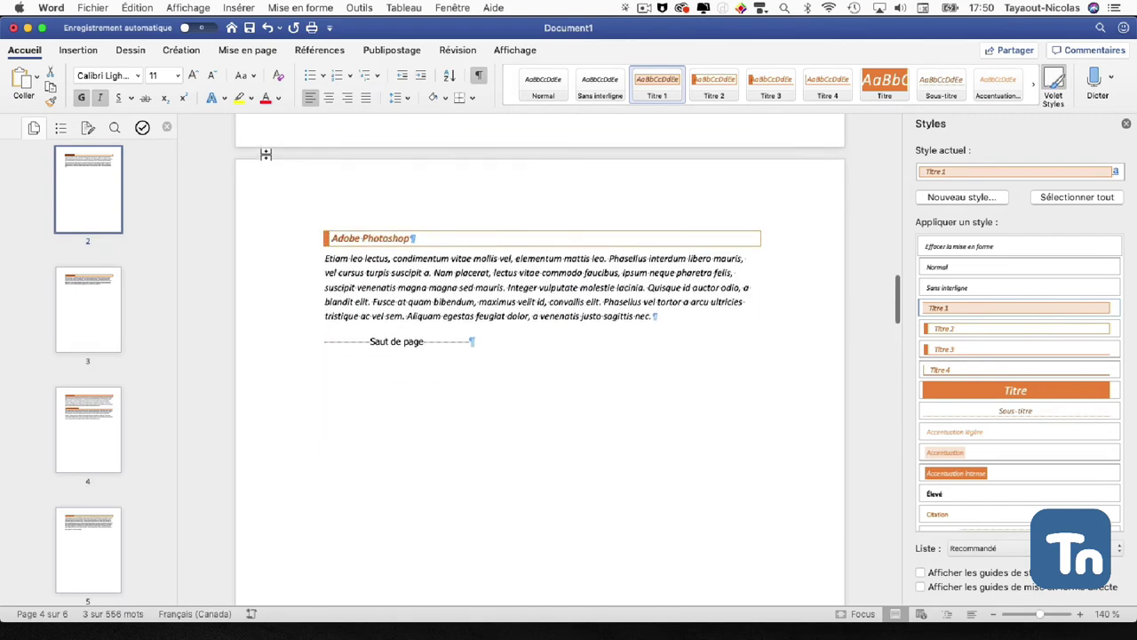
{"action": "scroll", "coordinate": [254, 139], "scroll_direction": "down", "scroll_amount": 2}
{"action": "left_click", "coordinate": [188, 51]}
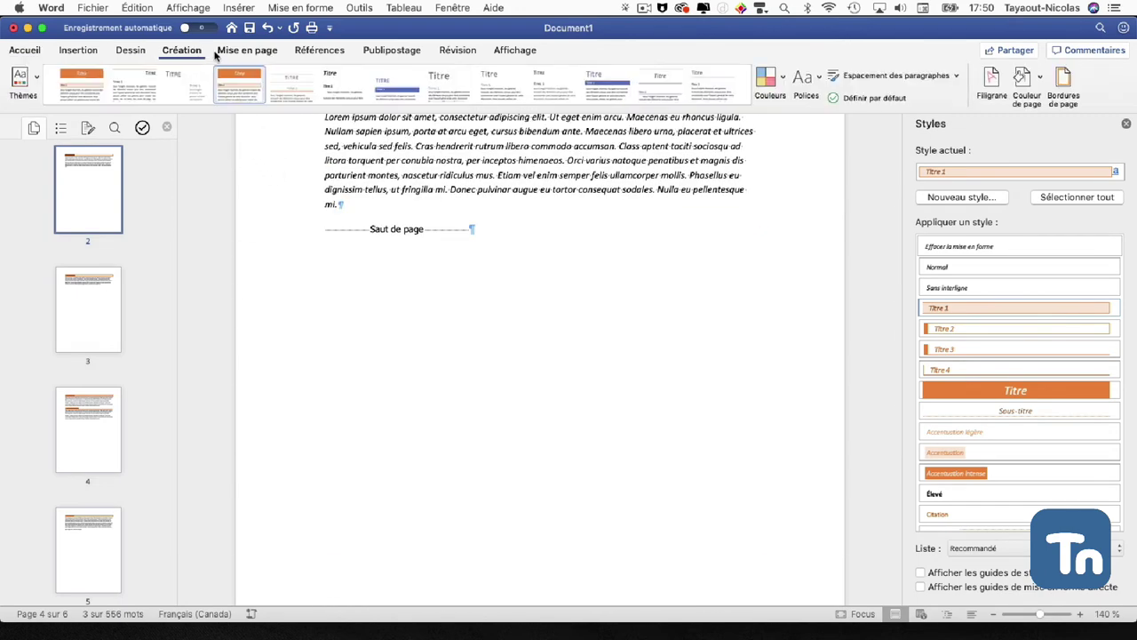
- Switch to the blue style set, giving uppercase headings on blue bands and non-italic body text
{"action": "left_click", "coordinate": [402, 85]}
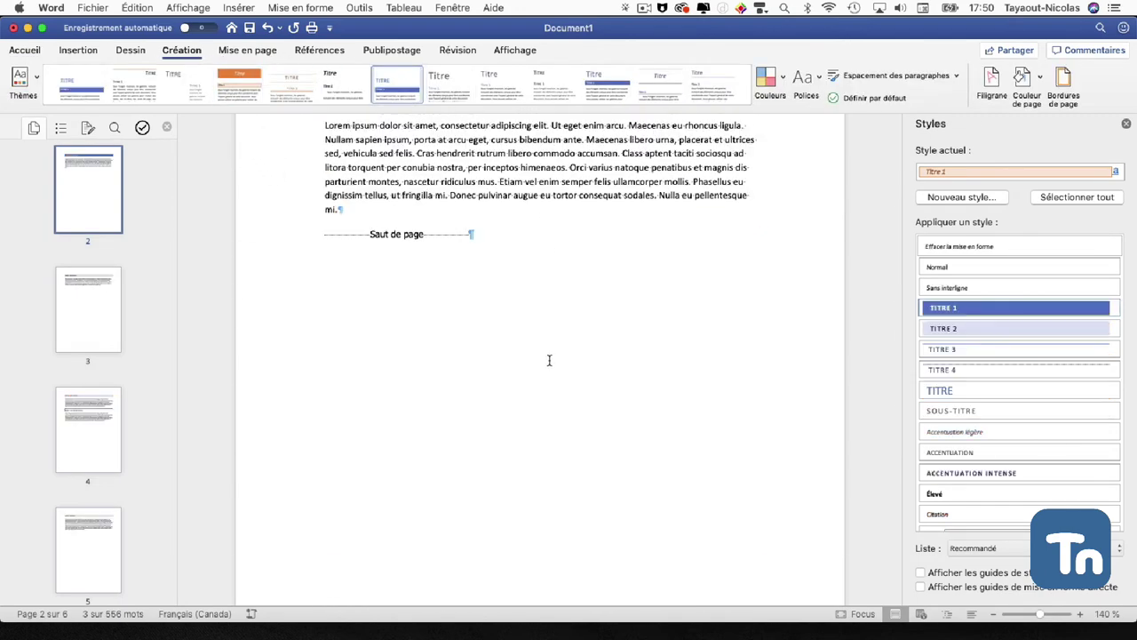
{"action": "scroll", "coordinate": [550, 360], "scroll_direction": "up", "scroll_amount": 5}
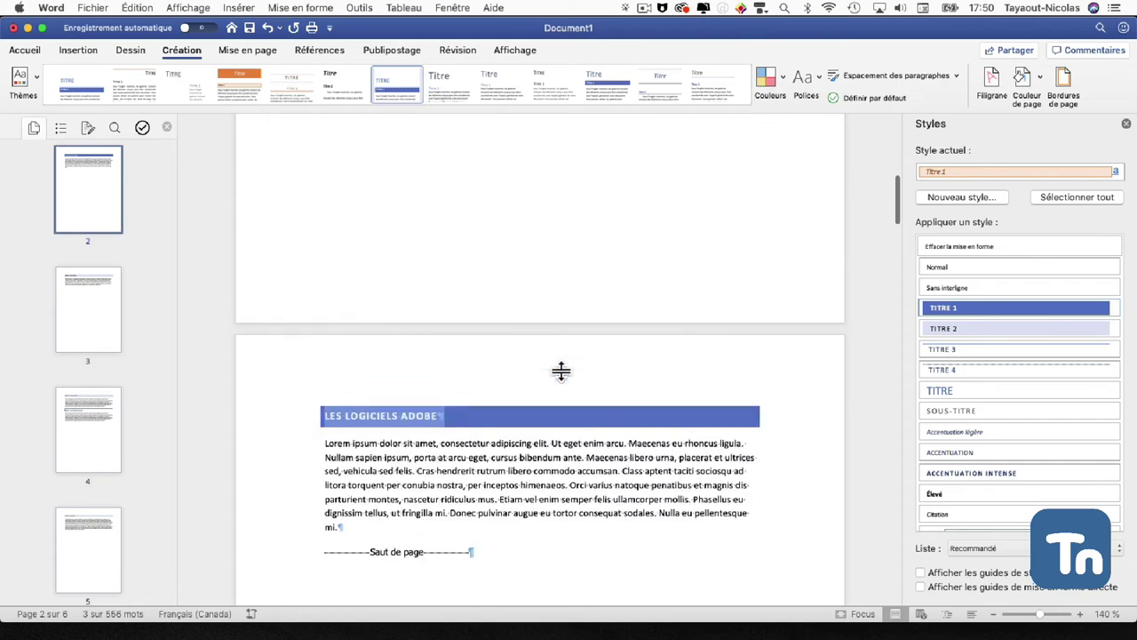
{"action": "left_click", "coordinate": [463, 387]}
{"action": "scroll", "coordinate": [576, 511], "scroll_direction": "down", "scroll_amount": 5}
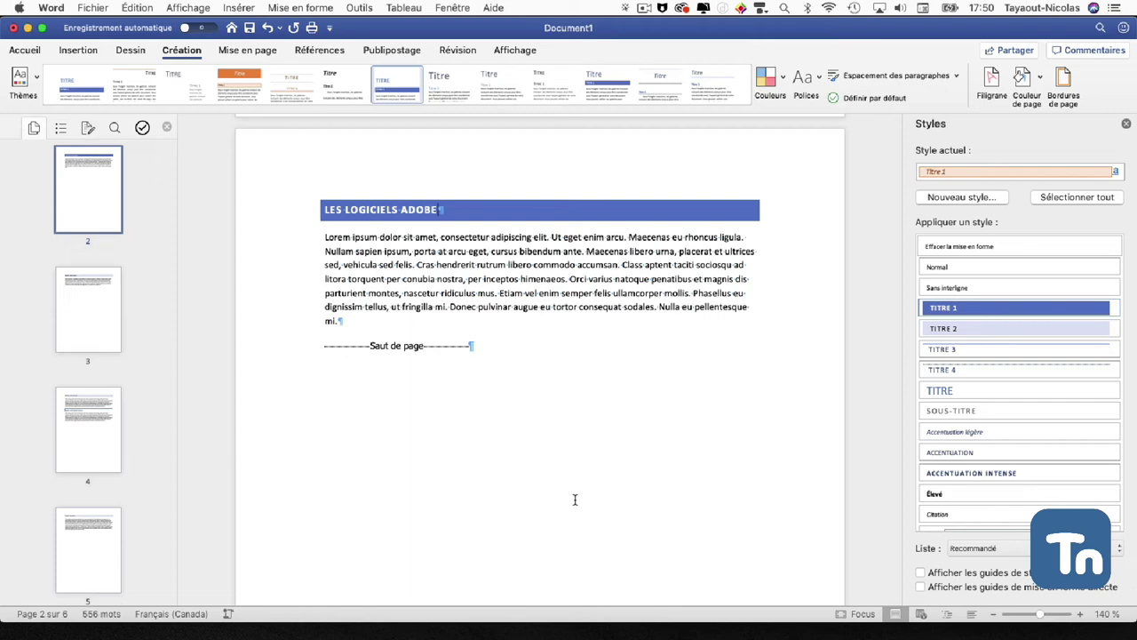
{"action": "scroll", "coordinate": [629, 305], "scroll_direction": "up", "scroll_amount": 2}
{"action": "scroll", "coordinate": [604, 320], "scroll_direction": "down", "scroll_amount": 5}
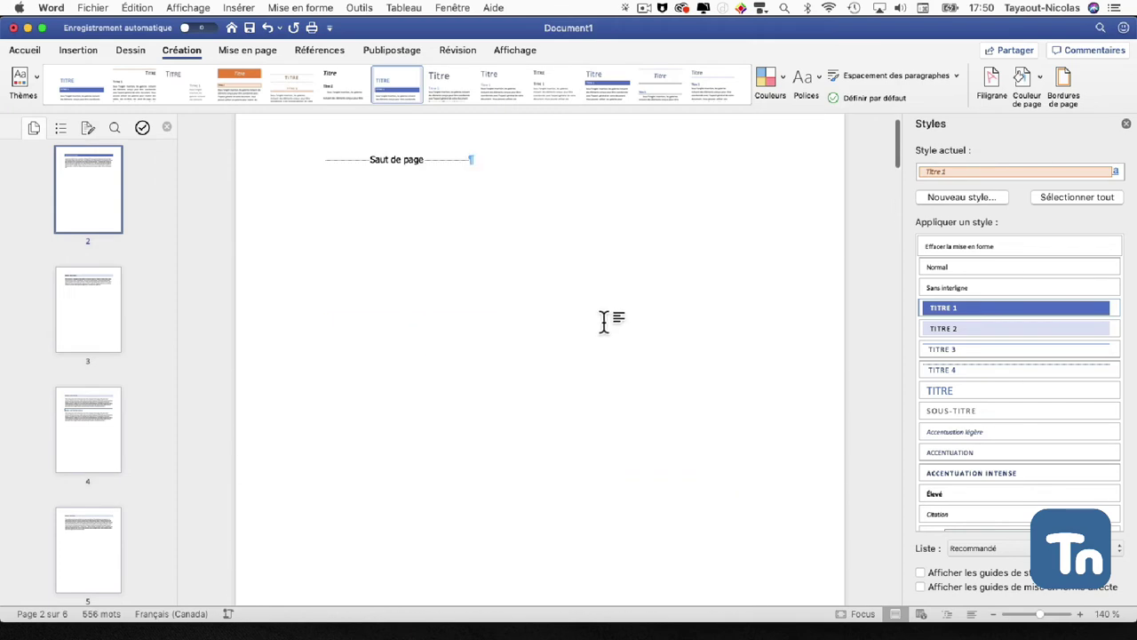
- Insert a Classique automatic table of contents at the top of page 1
{"action": "left_click", "coordinate": [323, 191]}
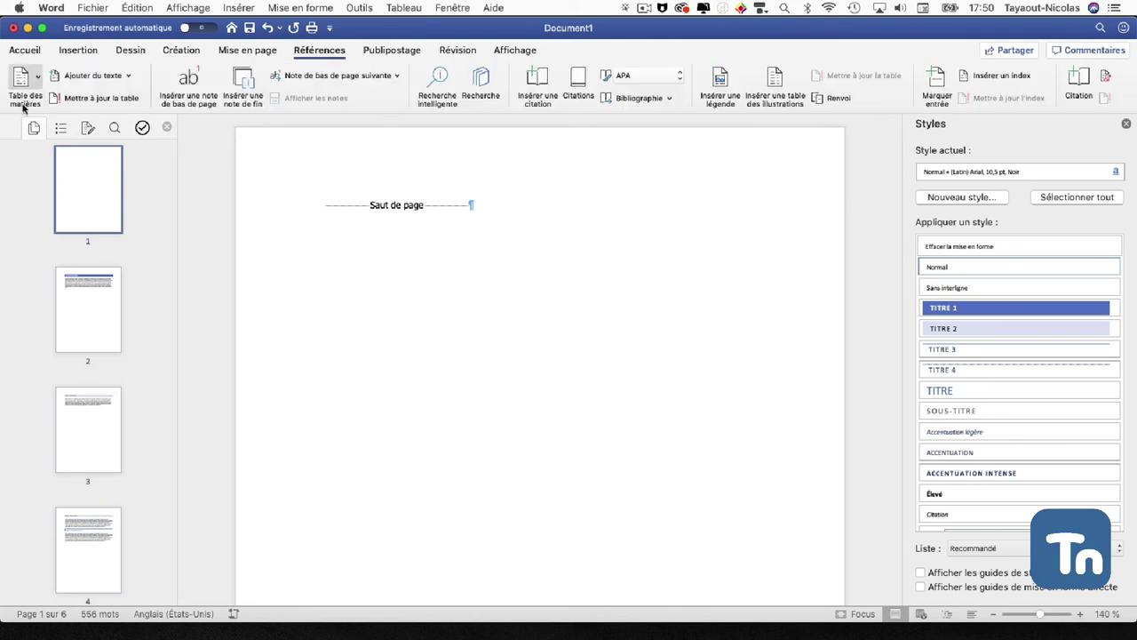
{"action": "left_click", "coordinate": [25, 85]}
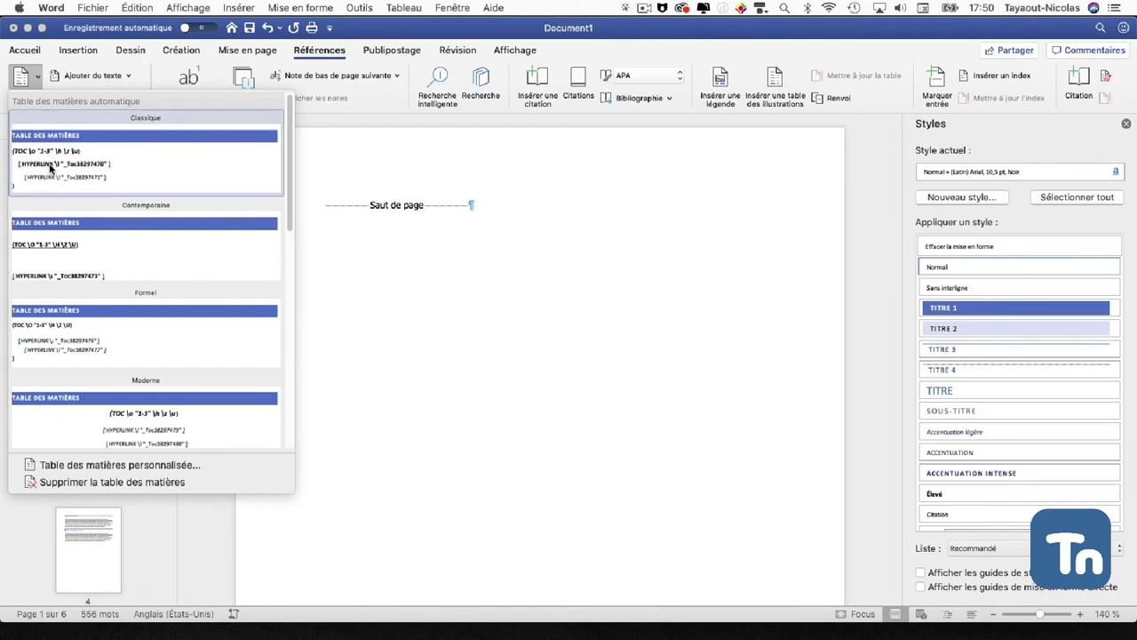
{"action": "left_click", "coordinate": [51, 167]}
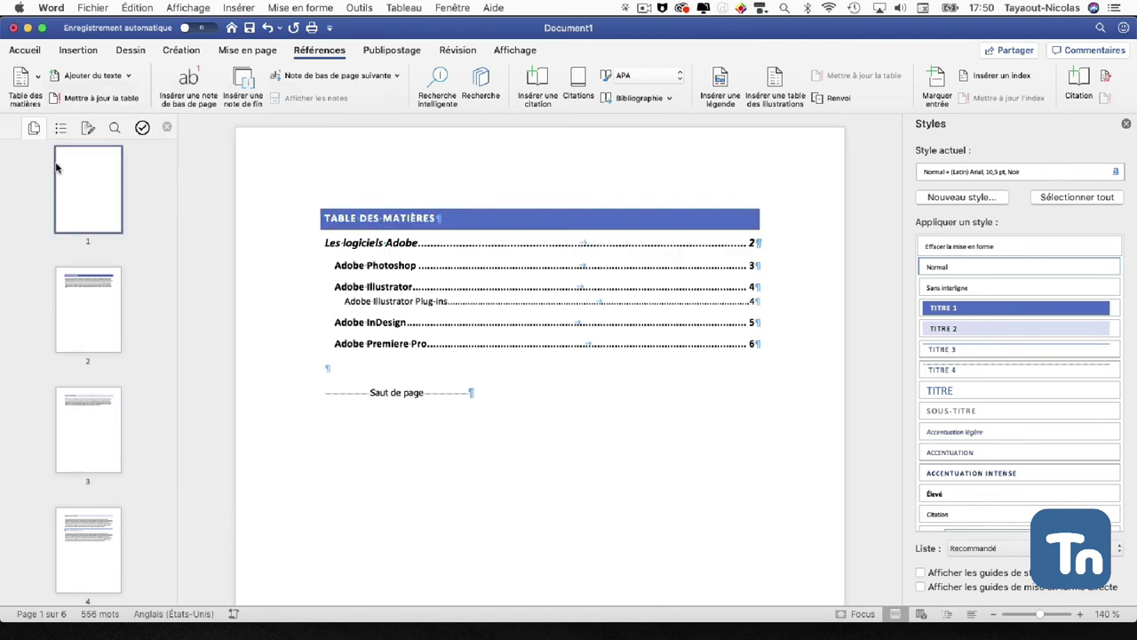
{"action": "left_click", "coordinate": [421, 368]}
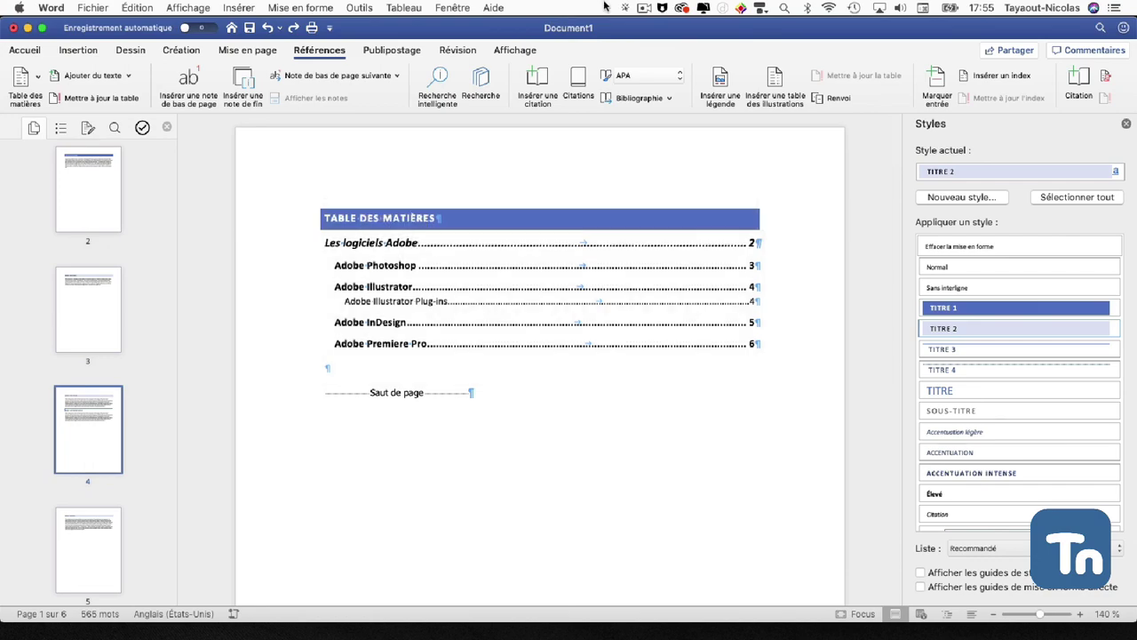
{"action": "left_click", "coordinate": [644, 9]}
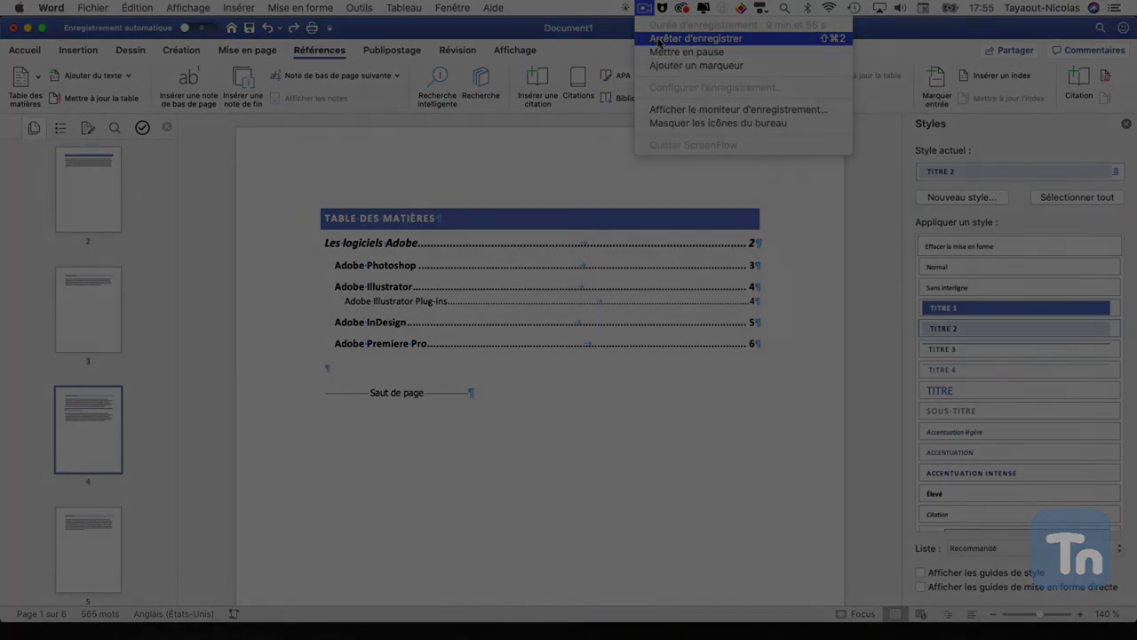